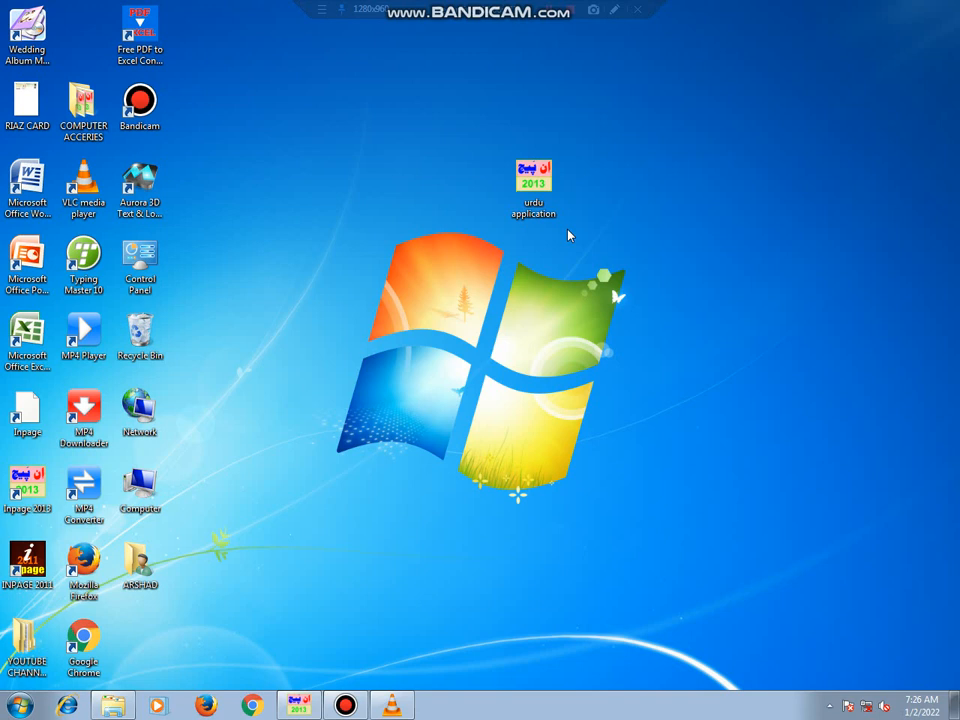
# Switch to Urdu InPage and view the Urdu safety-instructions text at 200% zoom
pyautogui.click(293, 708)
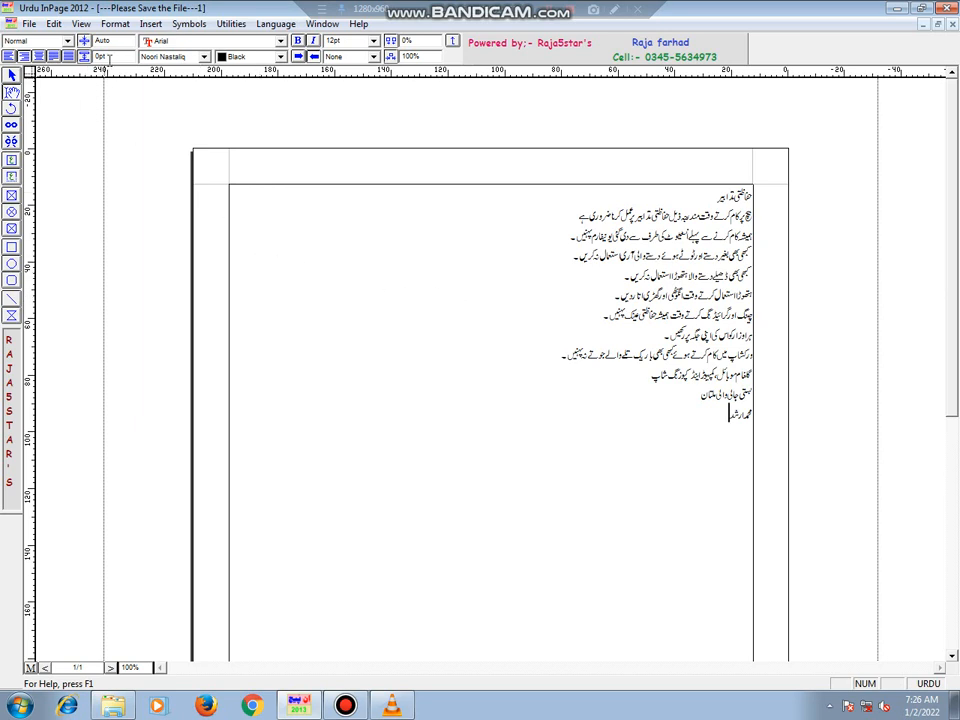
pyautogui.click(124, 26)
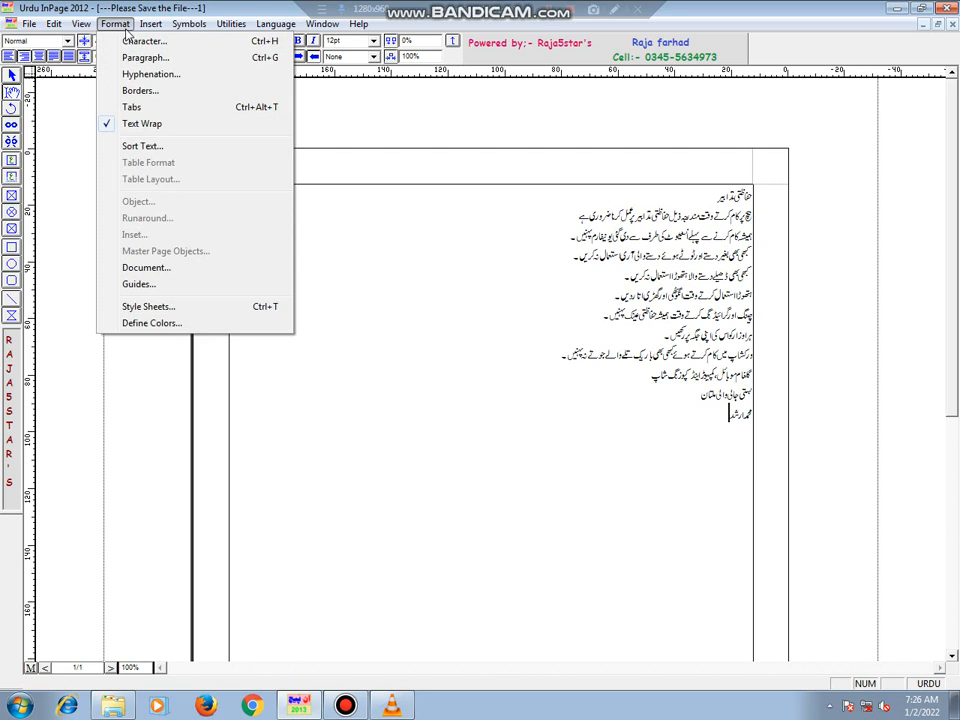
pyautogui.moveTo(83, 30)
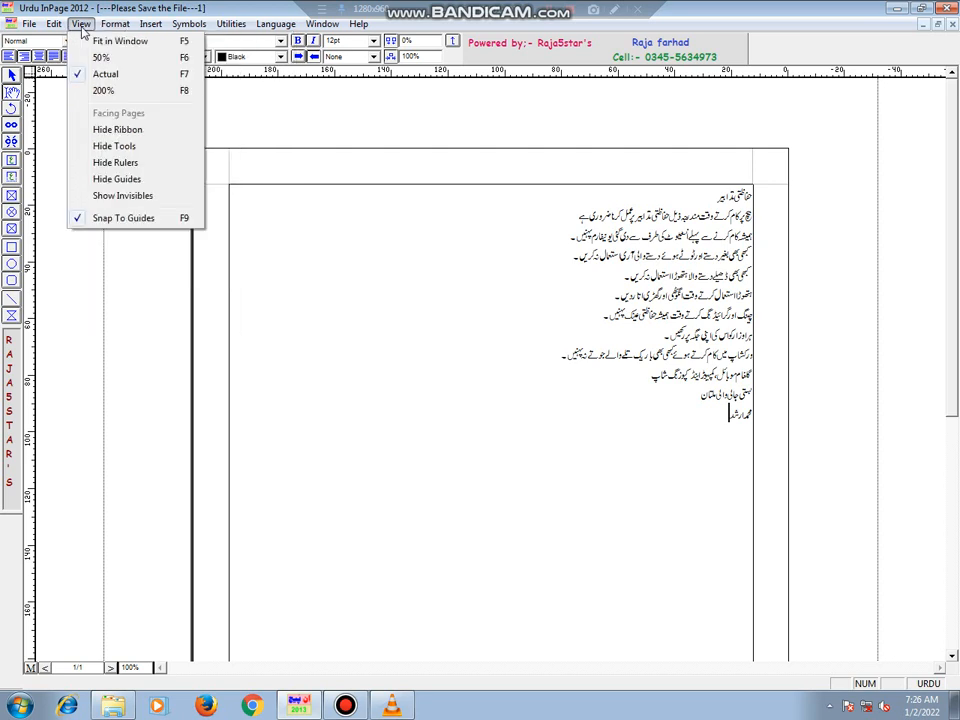
pyautogui.click(103, 92)
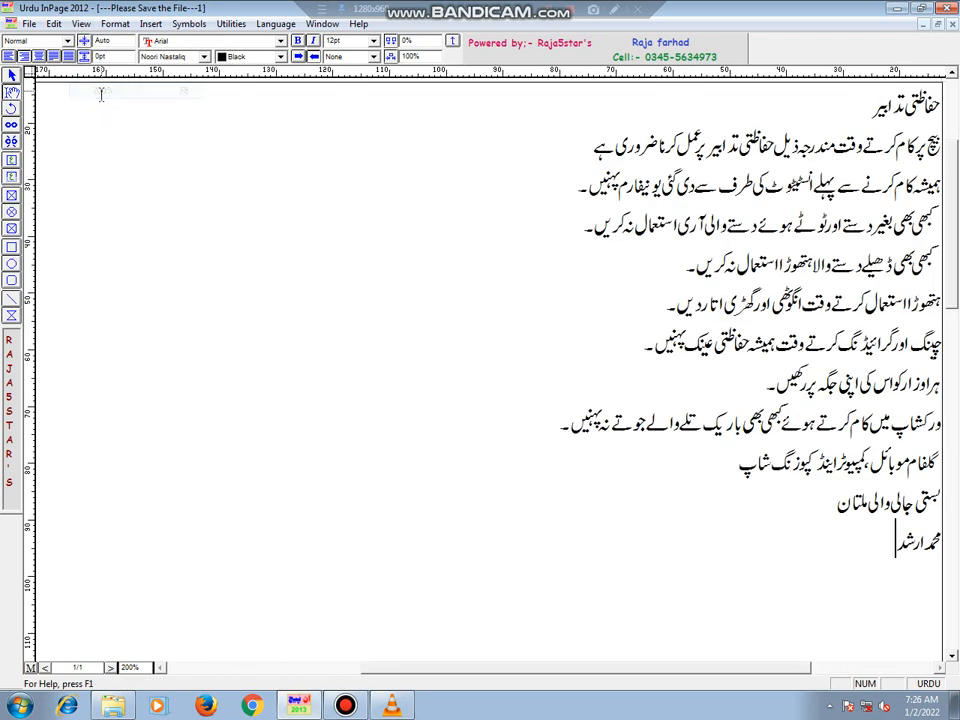
pyautogui.click(943, 667)
pyautogui.click(943, 667)
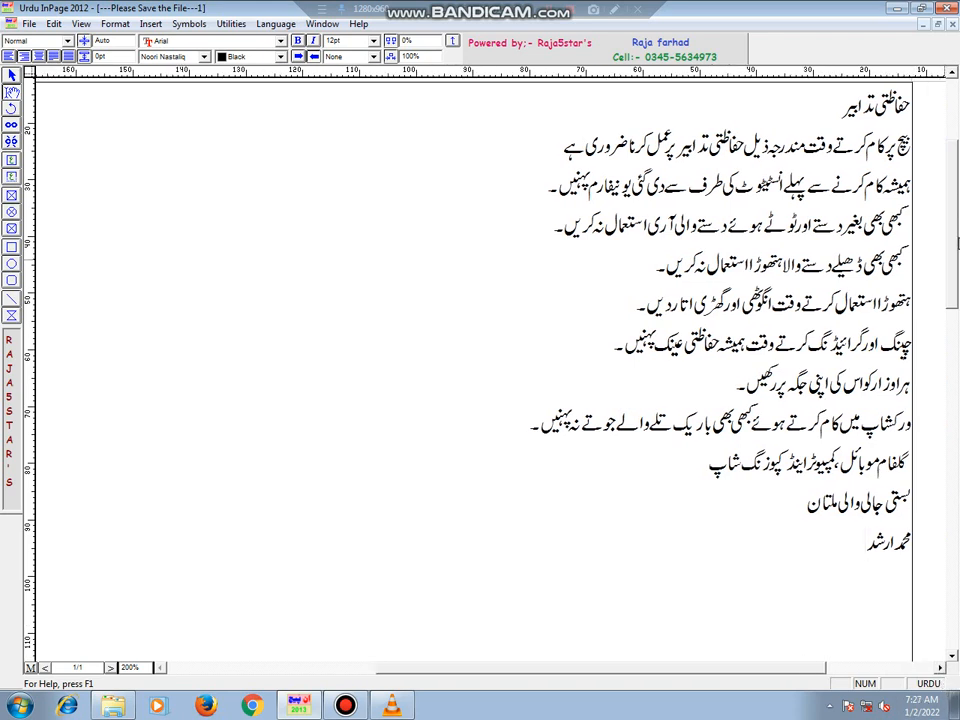
pyautogui.click(953, 73)
pyautogui.click(953, 73)
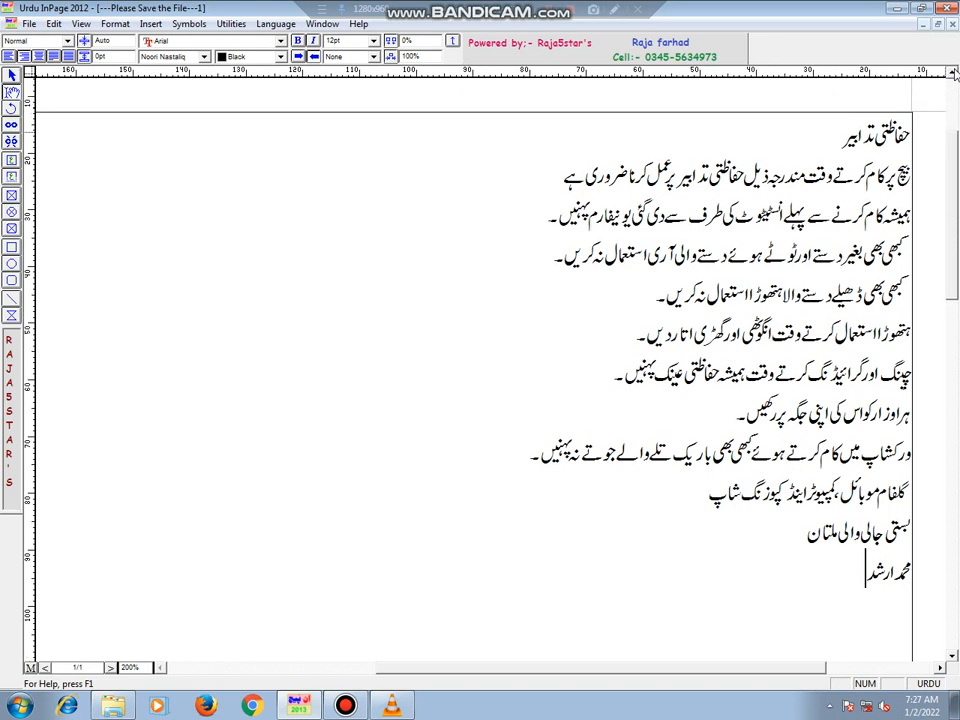
pyautogui.click(953, 73)
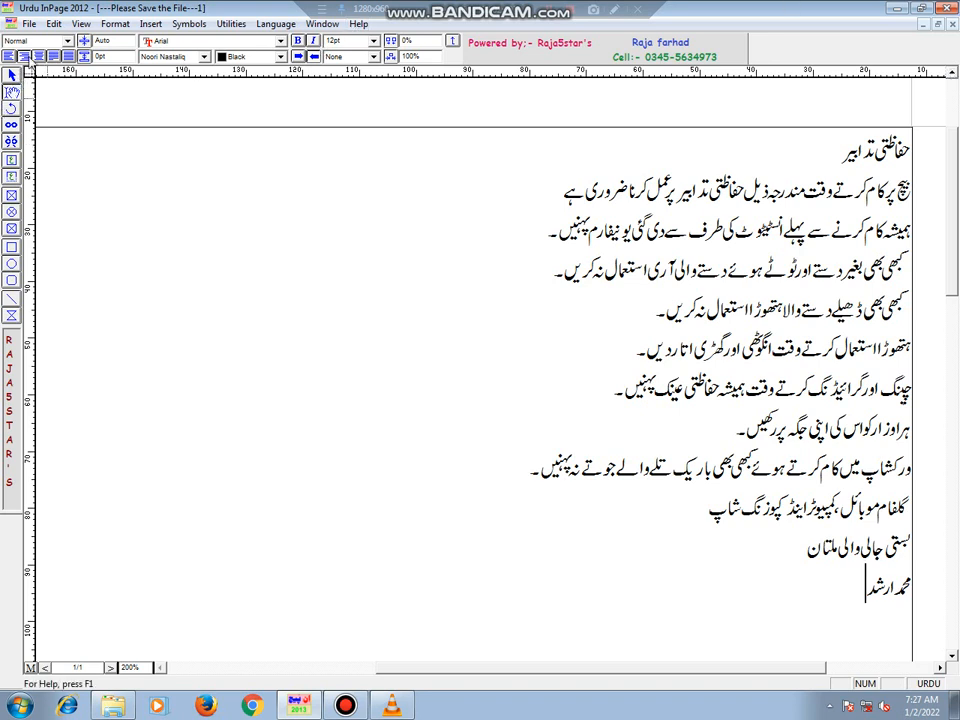
# Minimise the text document and create a new one-column A4 portrait document with 12.7 mm margins and right-to-left direction
pyautogui.click(29, 23)
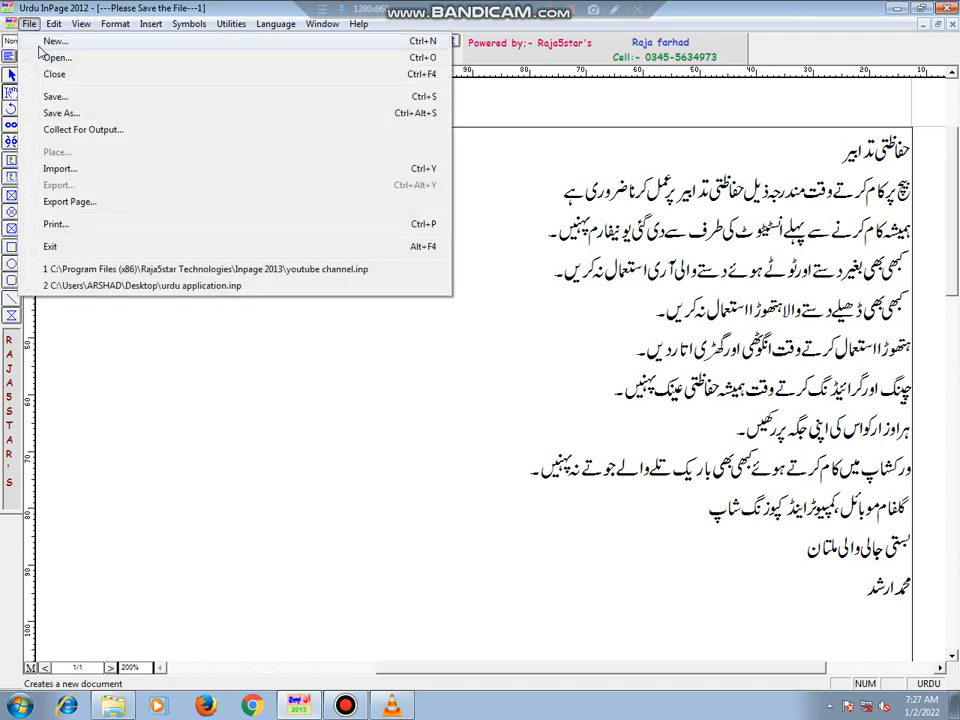
pyautogui.click(551, 175)
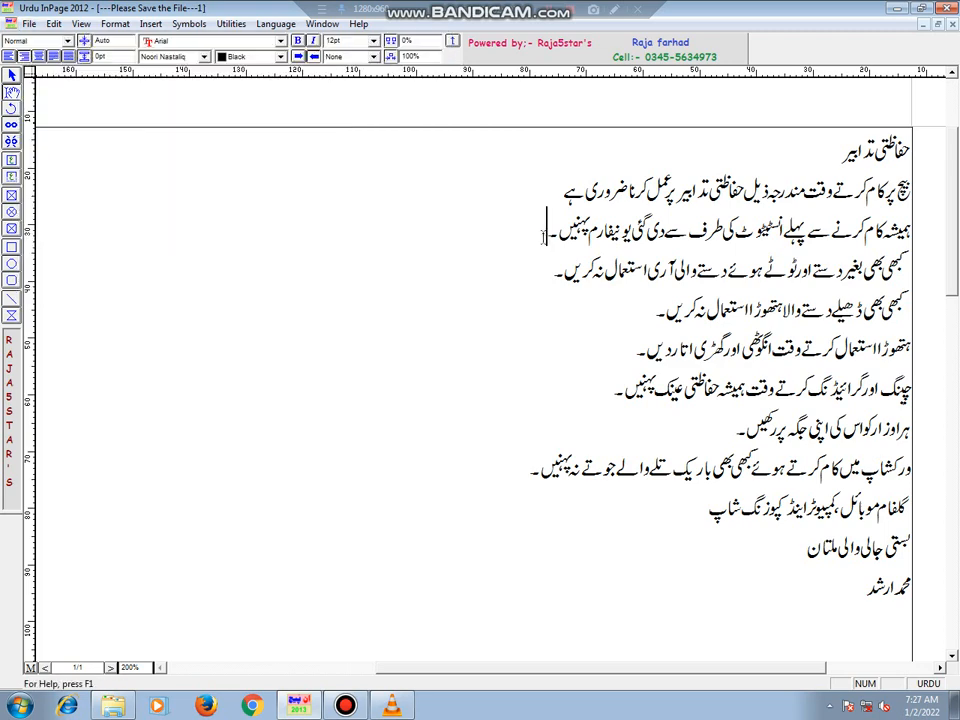
pyautogui.click(925, 23)
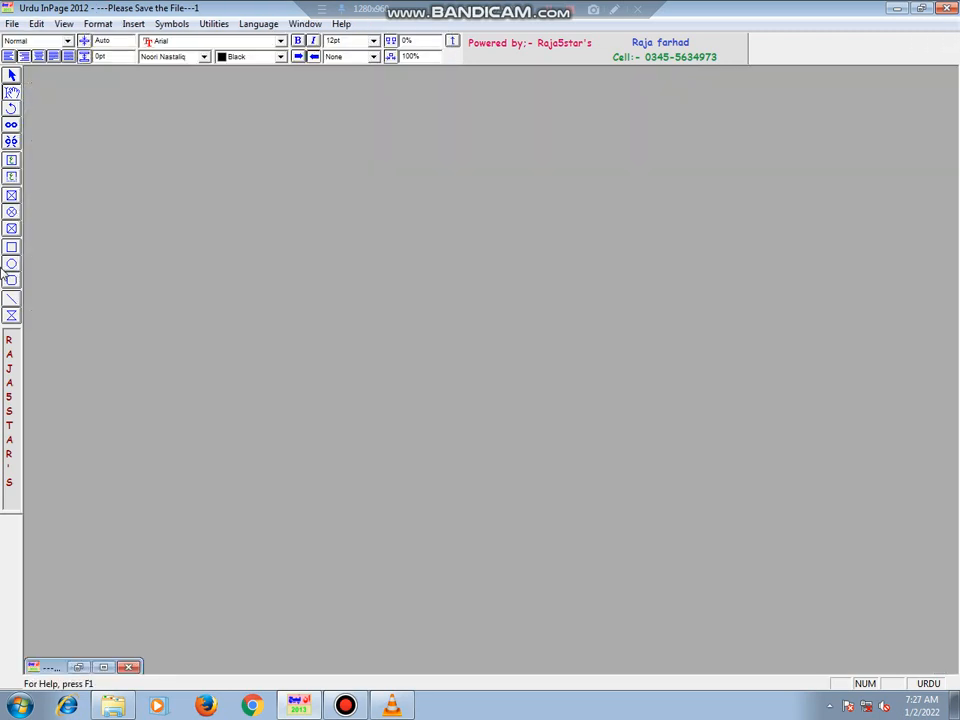
pyautogui.click(12, 23)
pyautogui.click(22, 37)
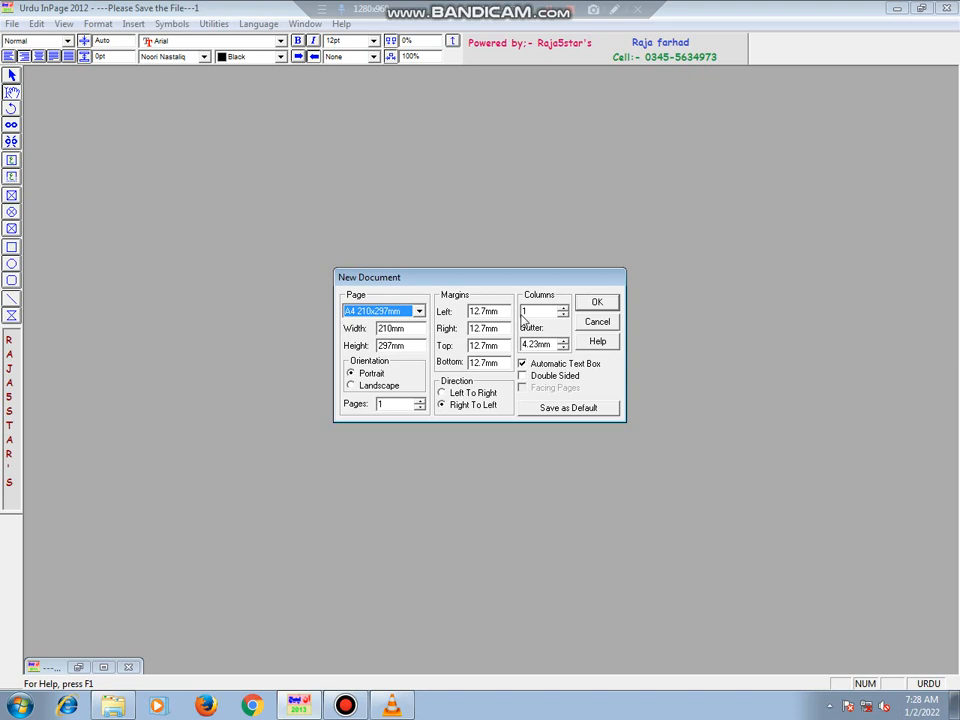
pyautogui.click(596, 304)
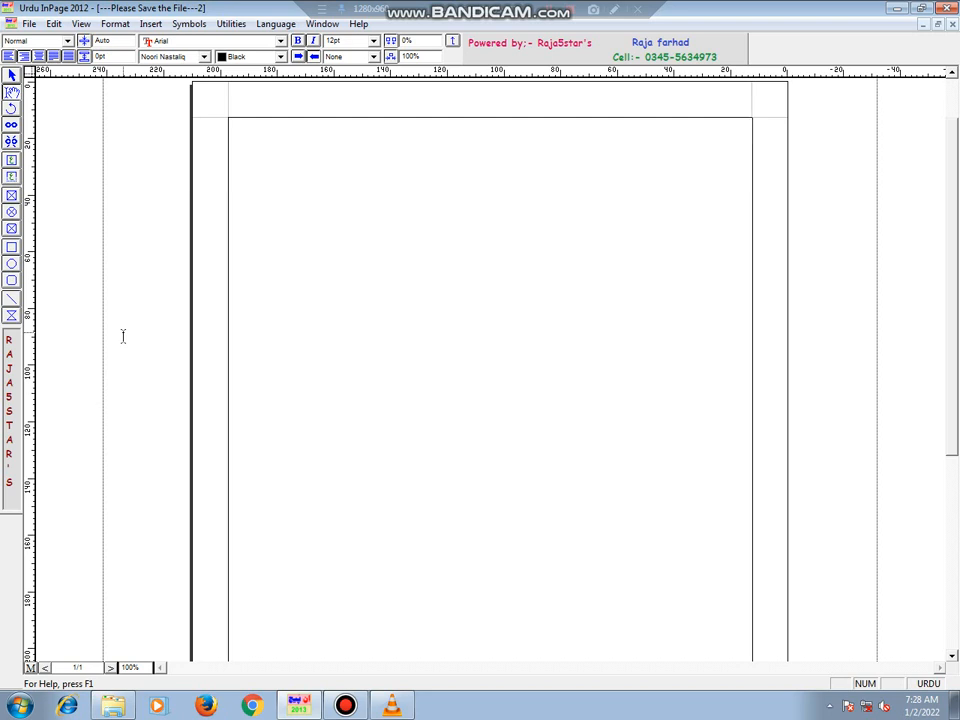
# Draw a text box filling the page's margin area, about 185 mm wide and 272 mm high
pyautogui.click(11, 162)
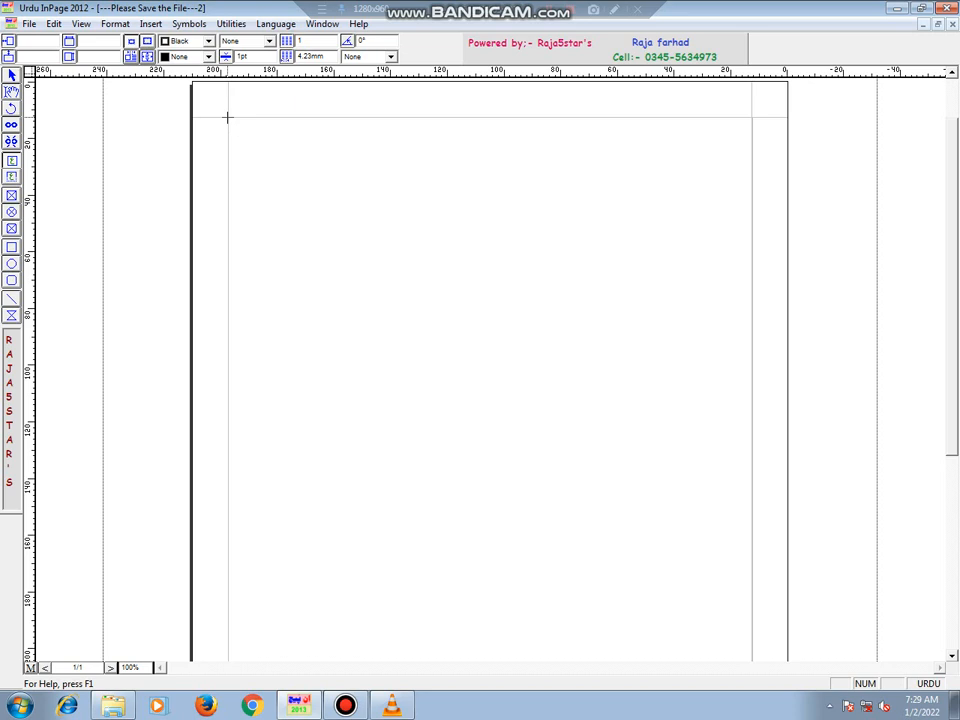
pyautogui.moveTo(229, 119); pyautogui.dragTo(752, 557)
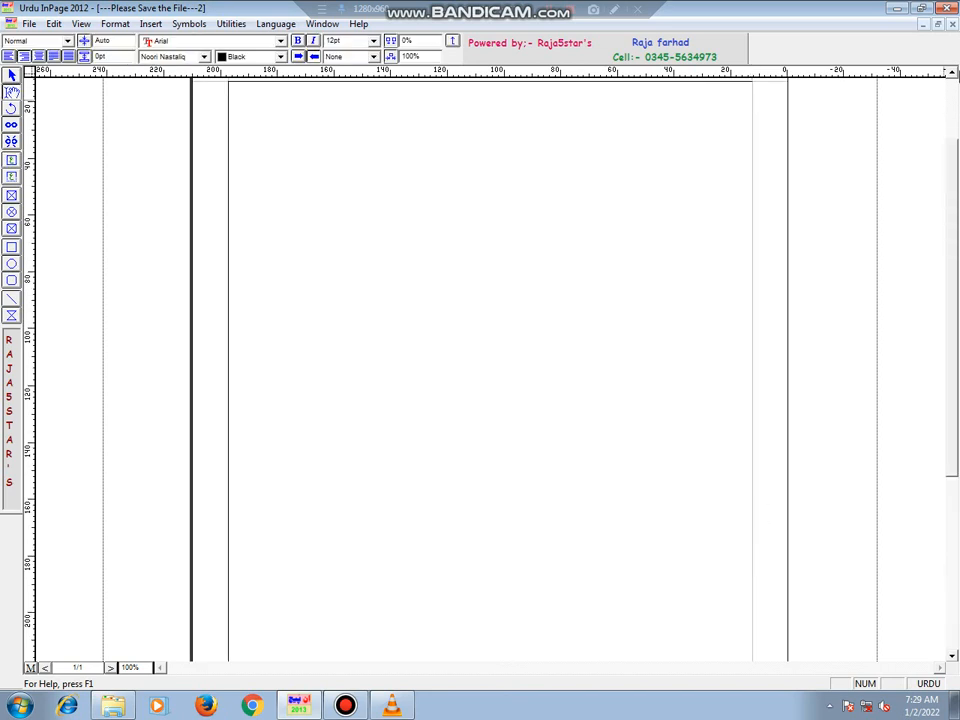
pyautogui.click(953, 74)
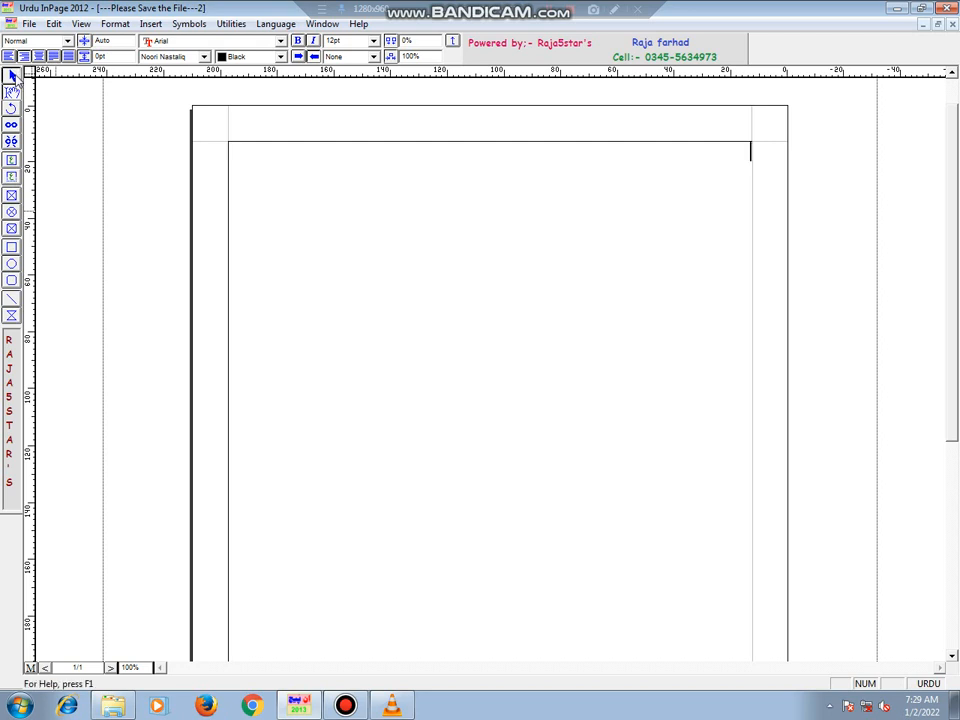
# Select the text box on the page and give it a solid line border
pyautogui.click(12, 77)
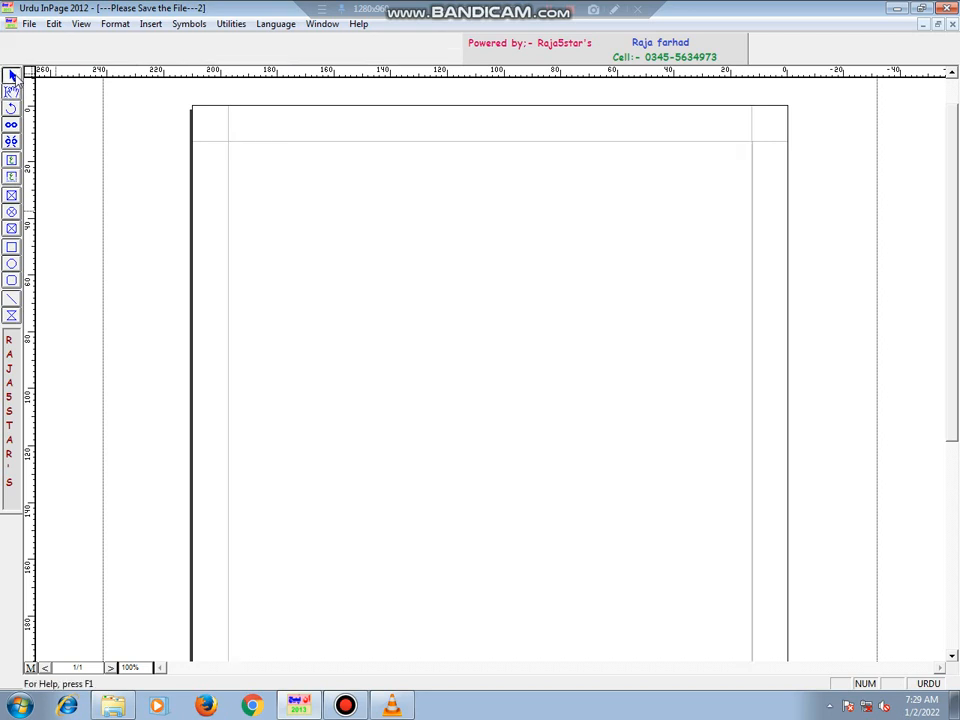
pyautogui.click(355, 220)
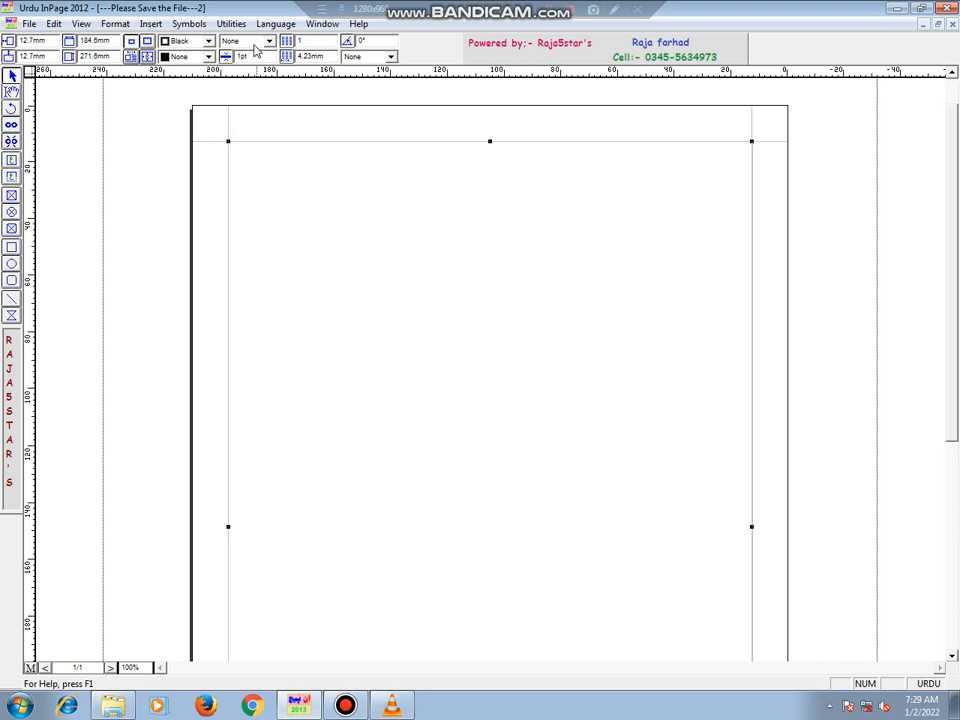
pyautogui.click(269, 41)
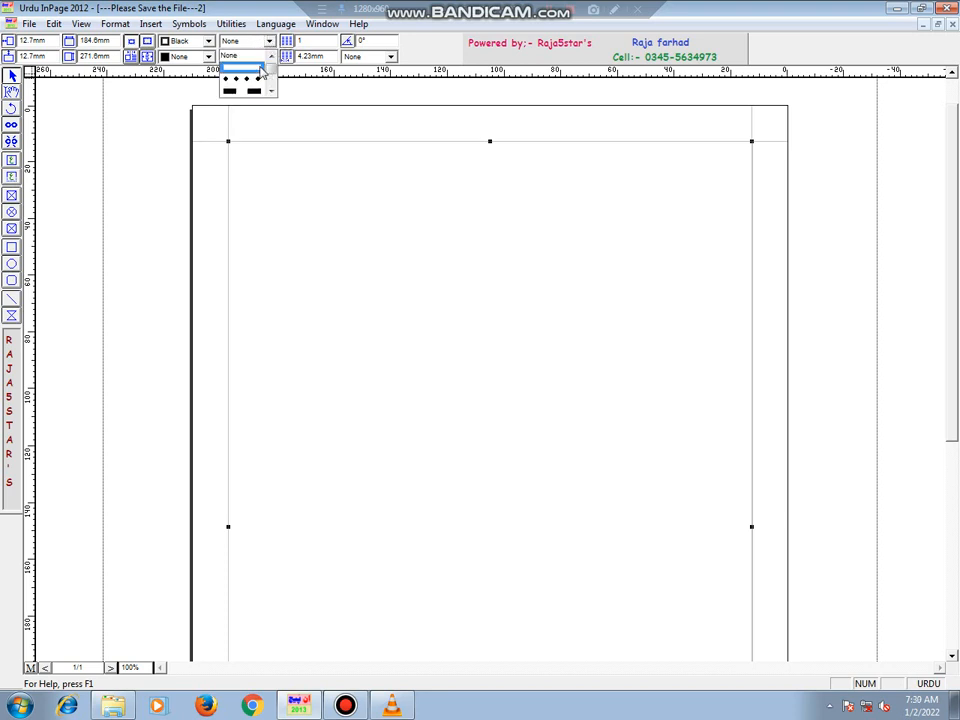
pyautogui.click(256, 69)
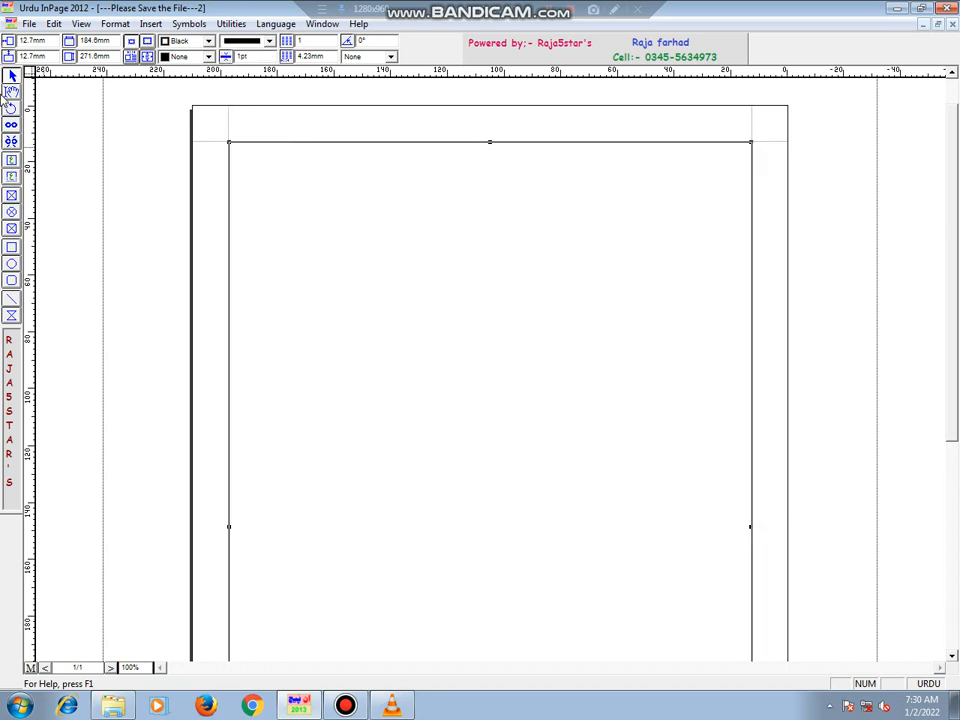
pyautogui.click(11, 90)
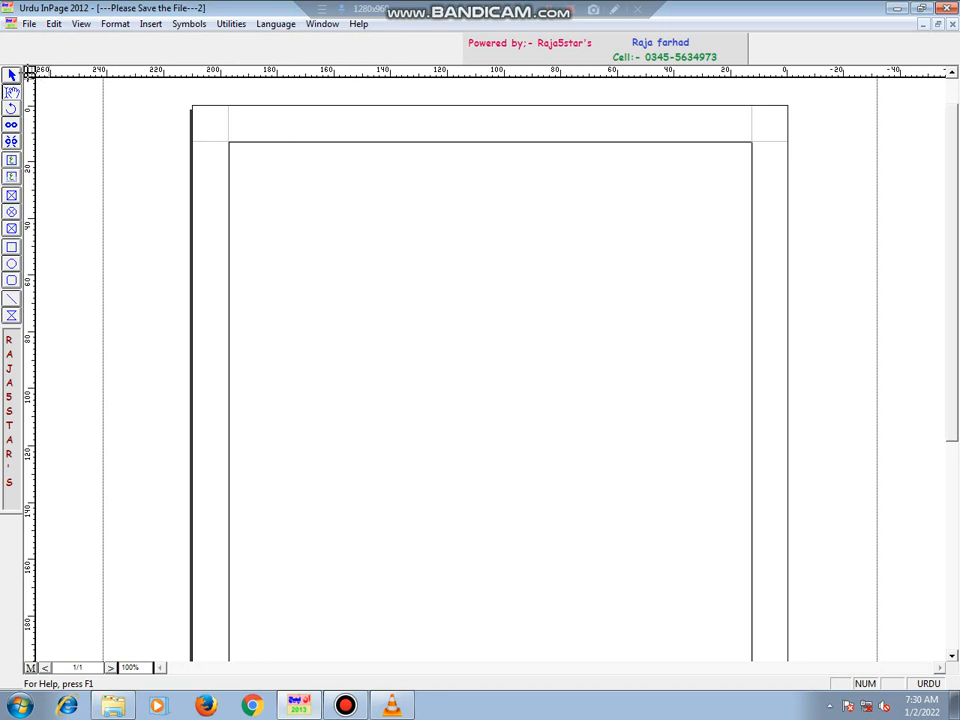
# Set the border thickness of the page's text box to 5 pt
pyautogui.click(285, 200)
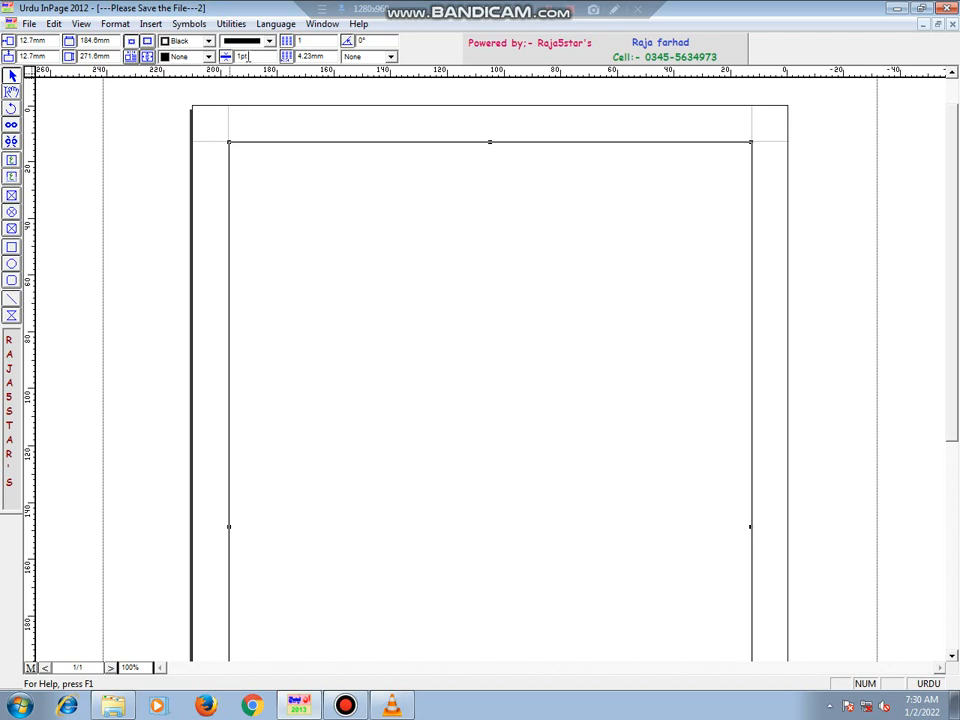
pyautogui.moveTo(247, 58); pyautogui.dragTo(229, 62)
pyautogui.write('5')
pyautogui.press('Return')
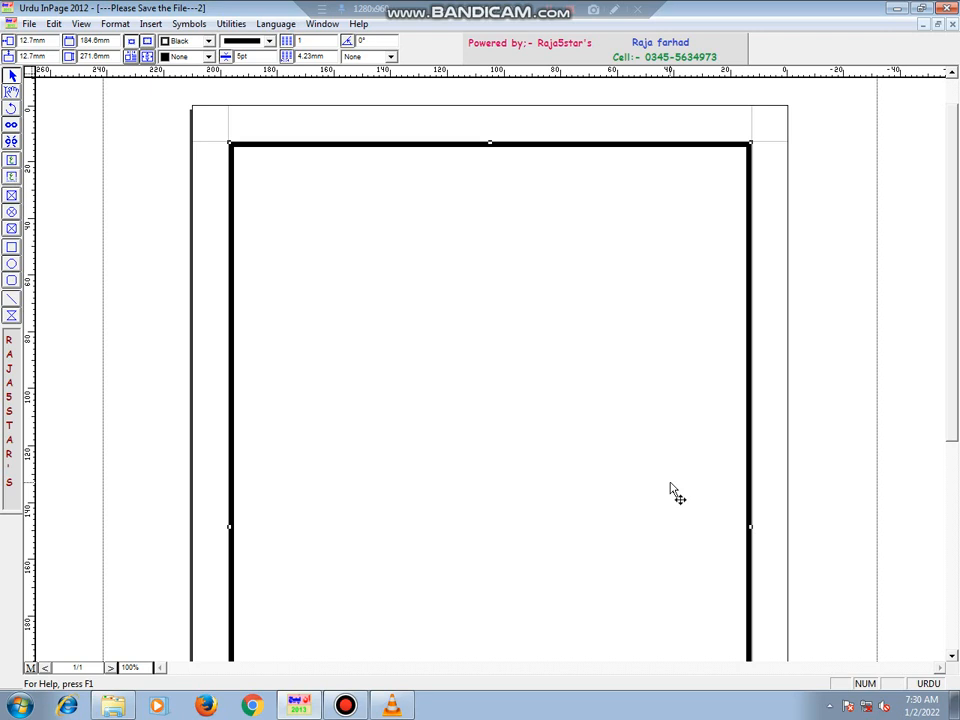
# Change the text box's border colour to red and place the text cursor inside the box
pyautogui.click(209, 41)
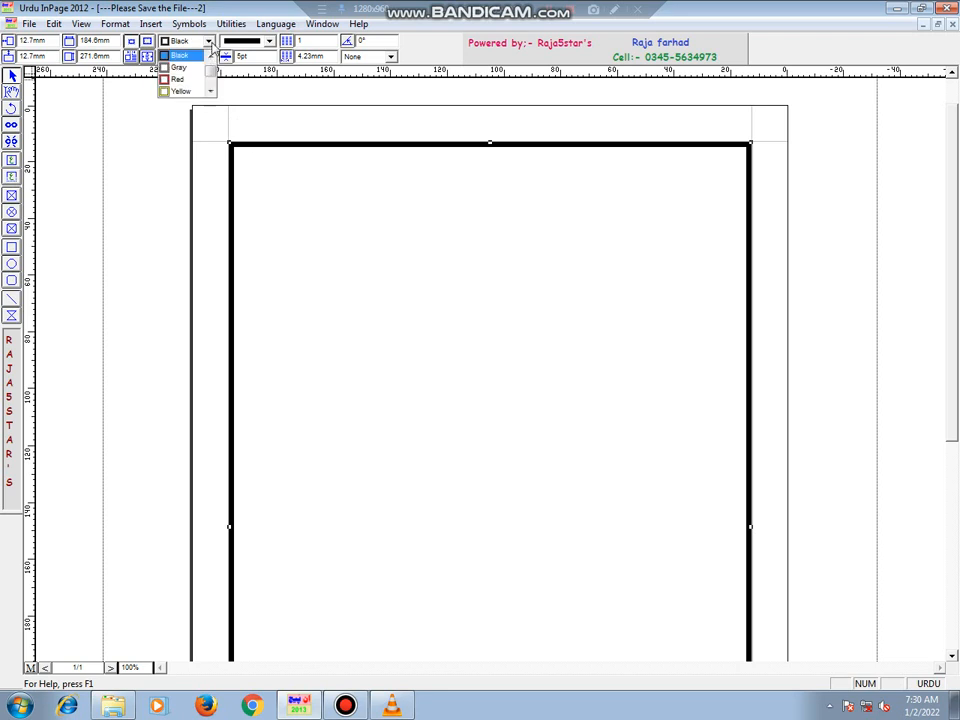
pyautogui.click(181, 81)
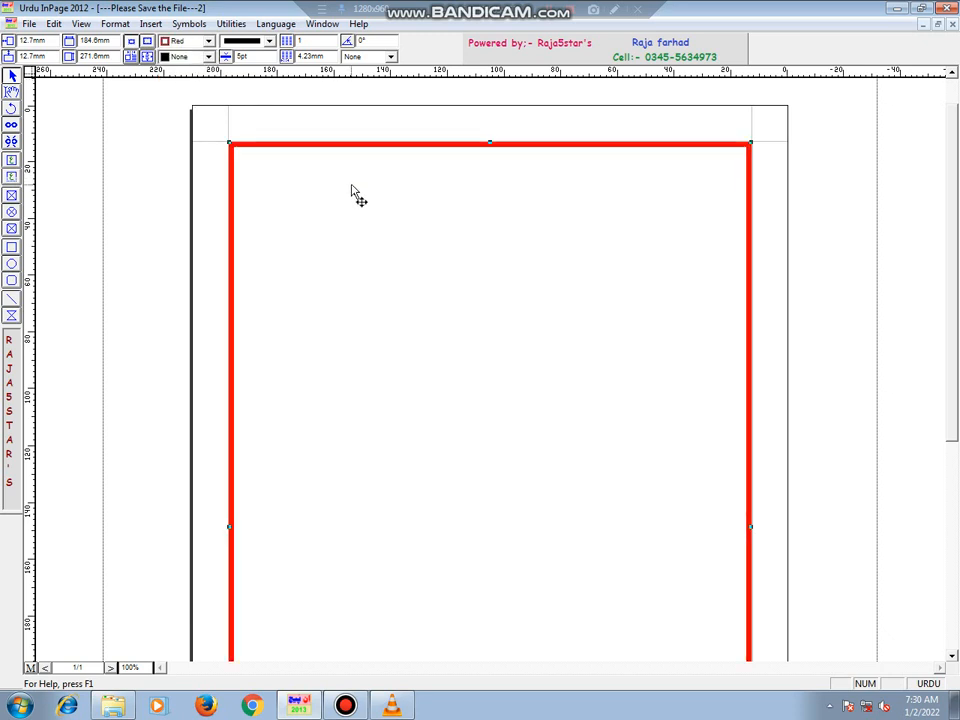
pyautogui.doubleClick(526, 293)
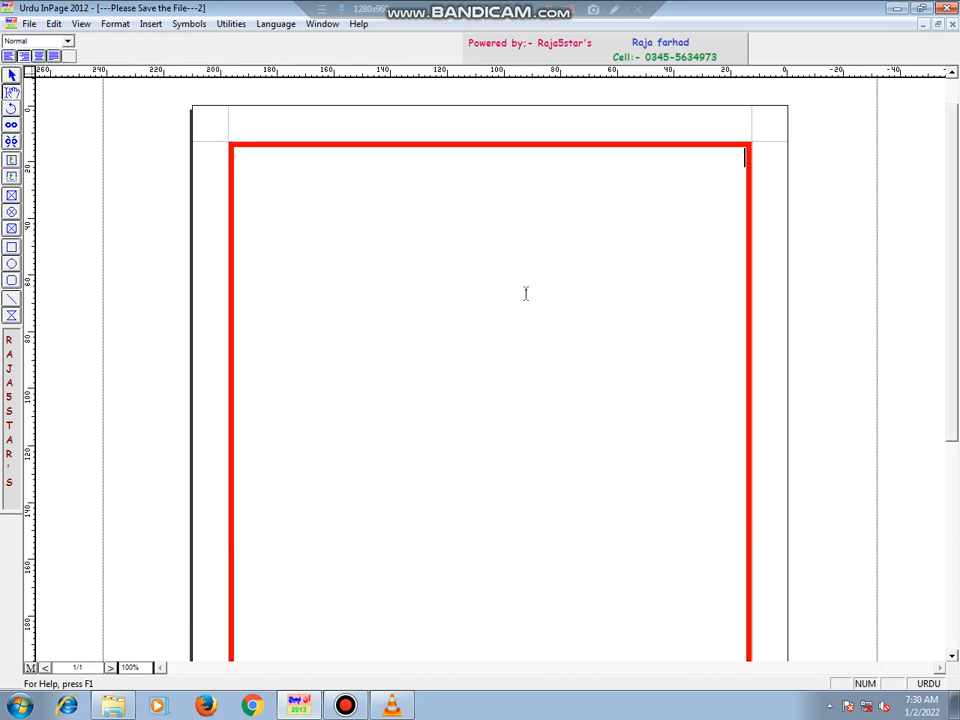
pyautogui.click(952, 657)
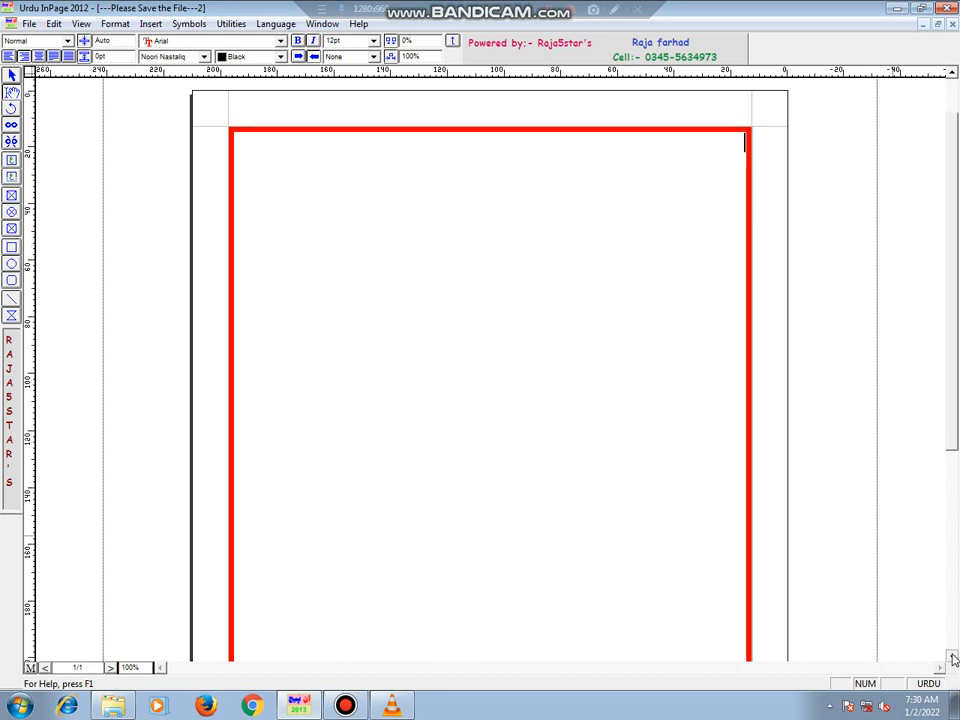
pyautogui.click(952, 657)
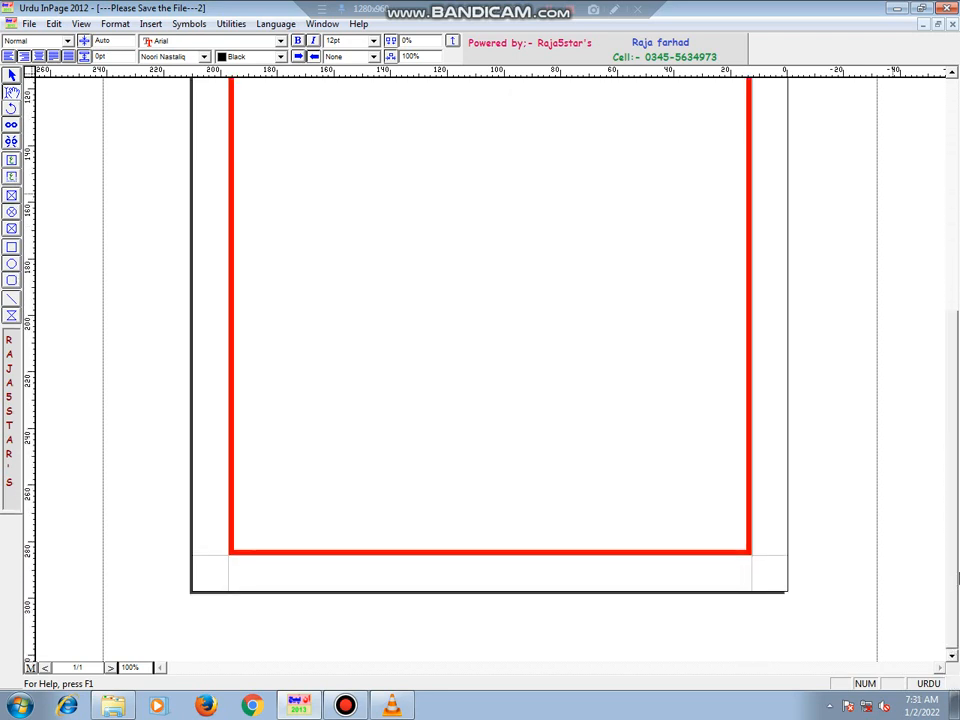
pyautogui.click(952, 73)
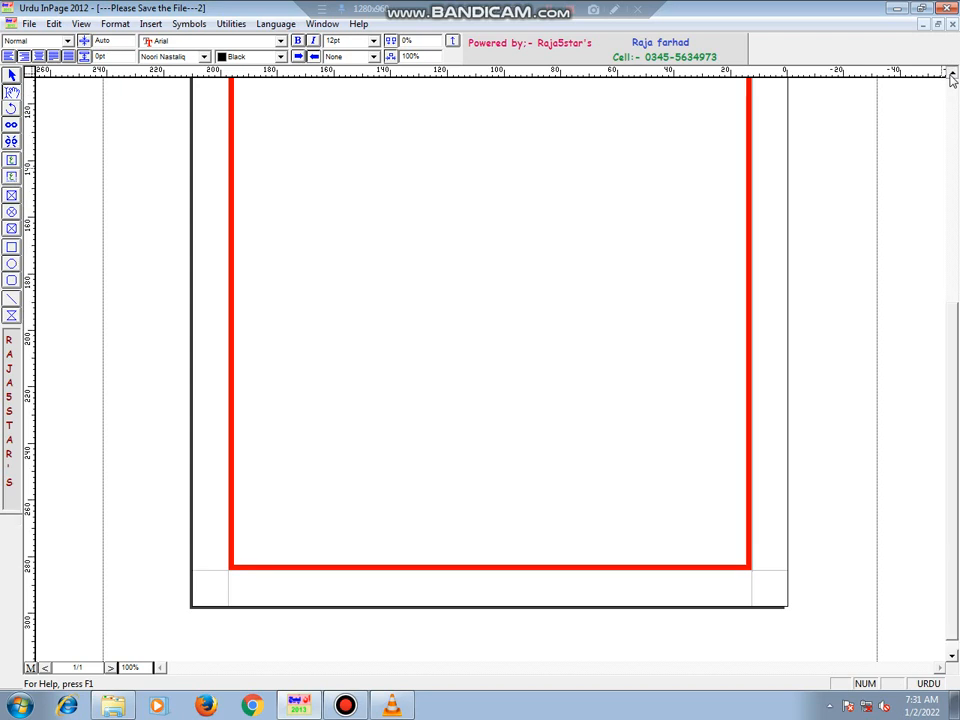
pyautogui.click(951, 78)
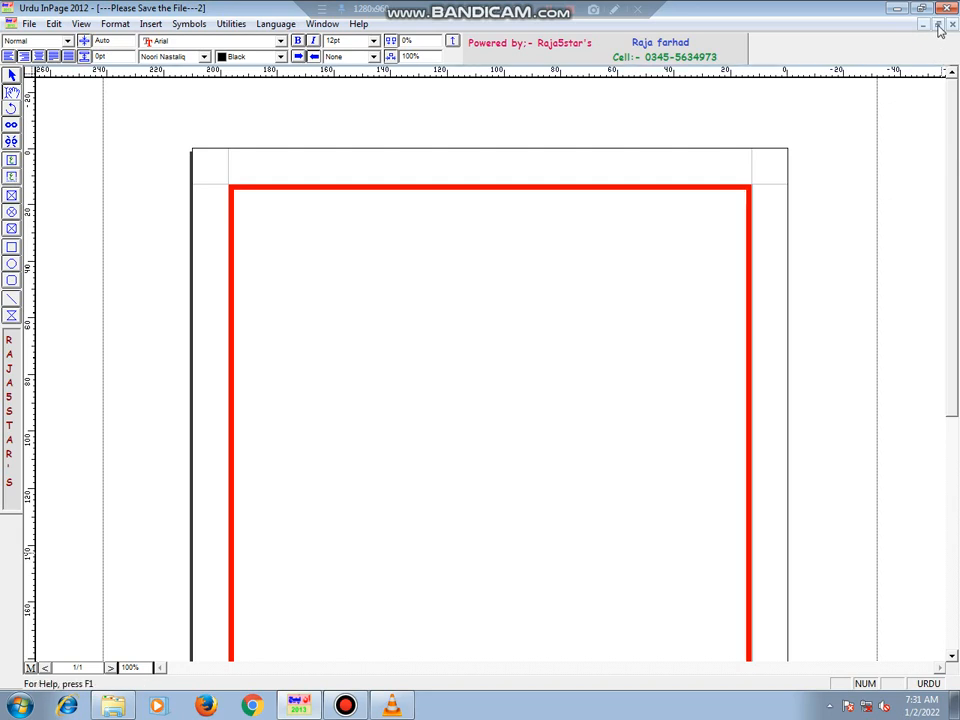
# Copy all the Urdu text from the first document and return to the new document with the red border
pyautogui.click(938, 24)
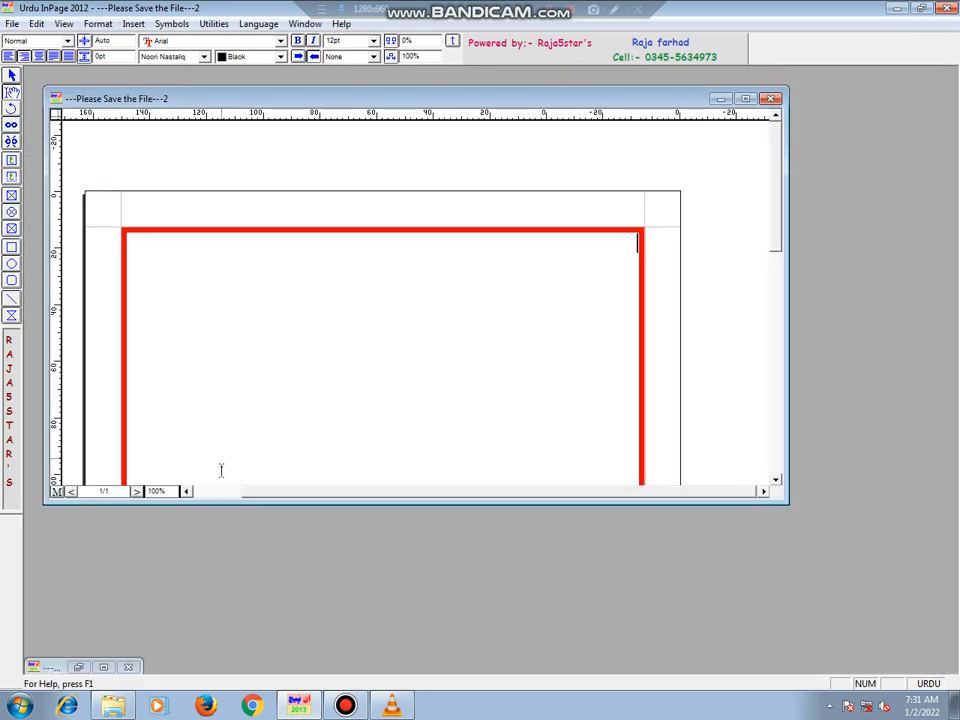
pyautogui.click(103, 667)
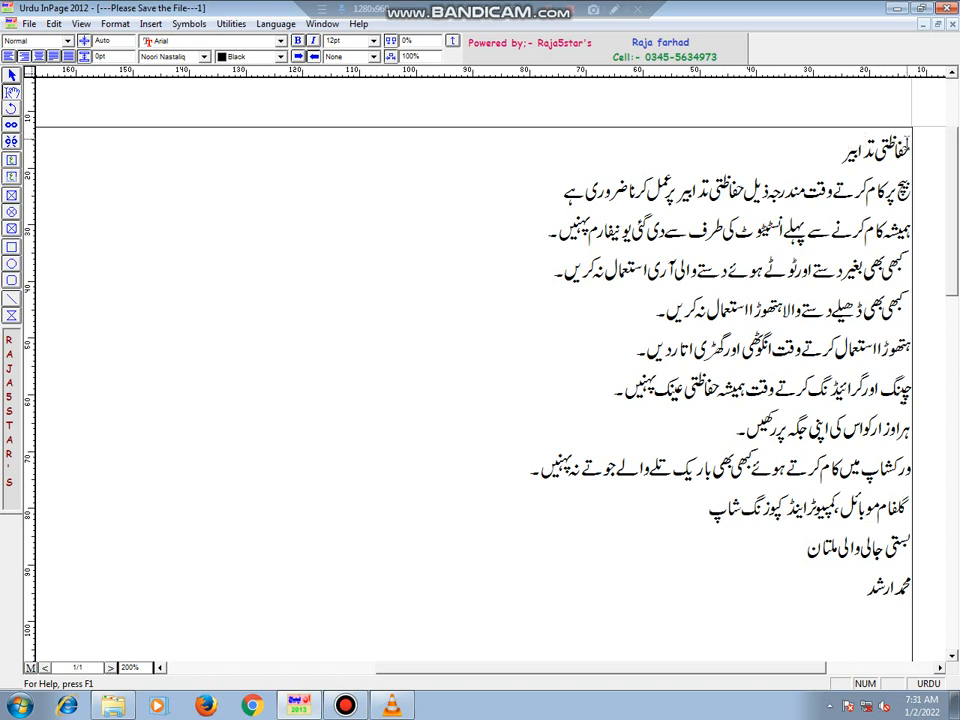
pyautogui.moveTo(905, 145); pyautogui.dragTo(718, 580)
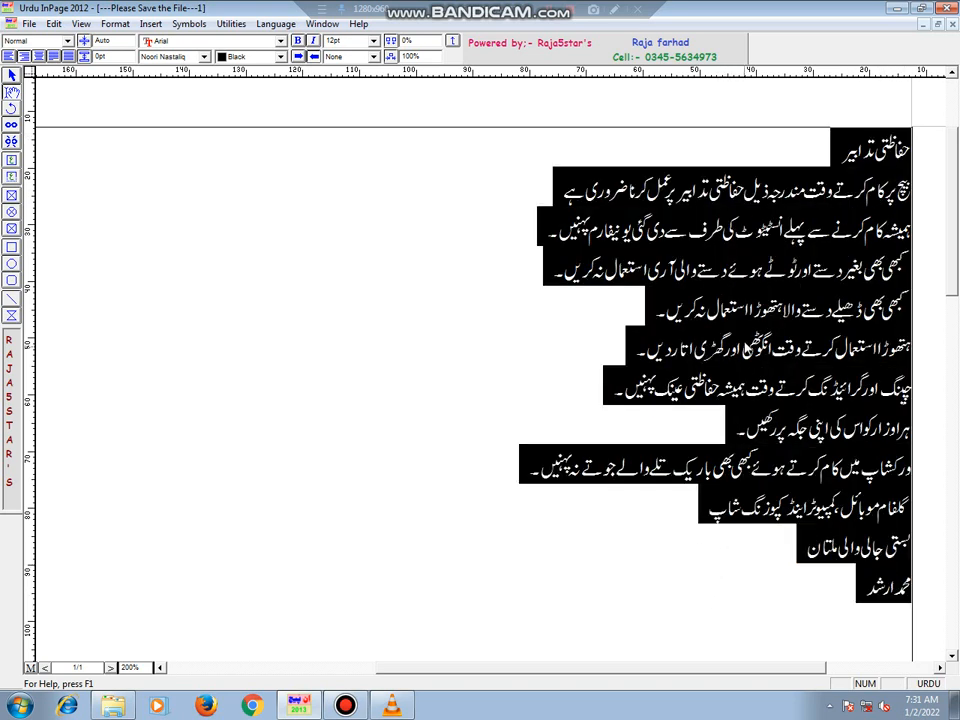
pyautogui.rightClick(735, 272)
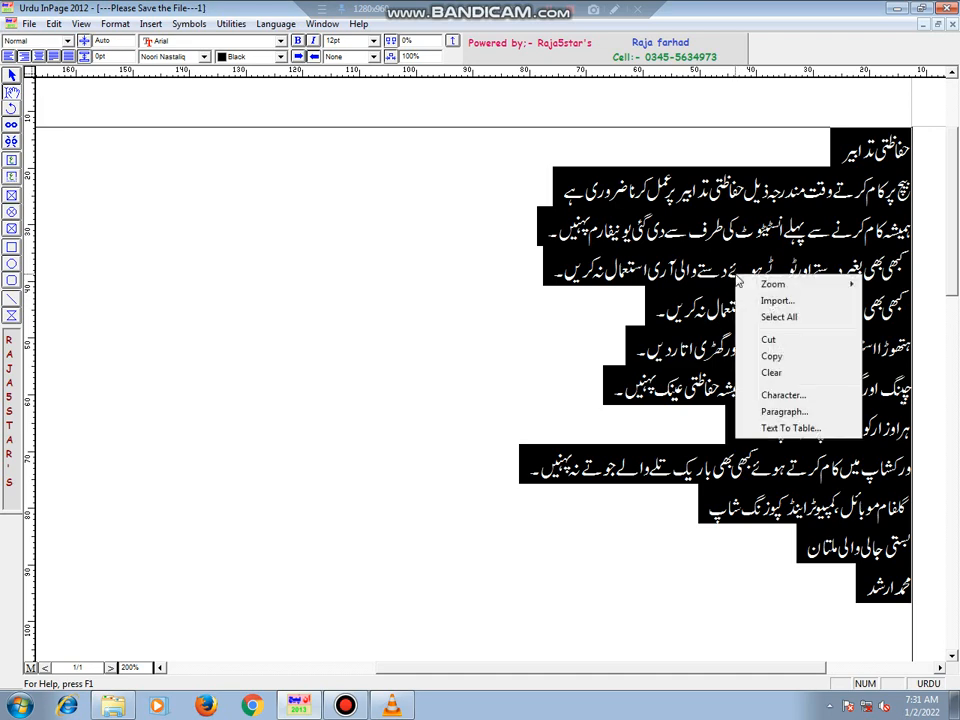
pyautogui.click(766, 358)
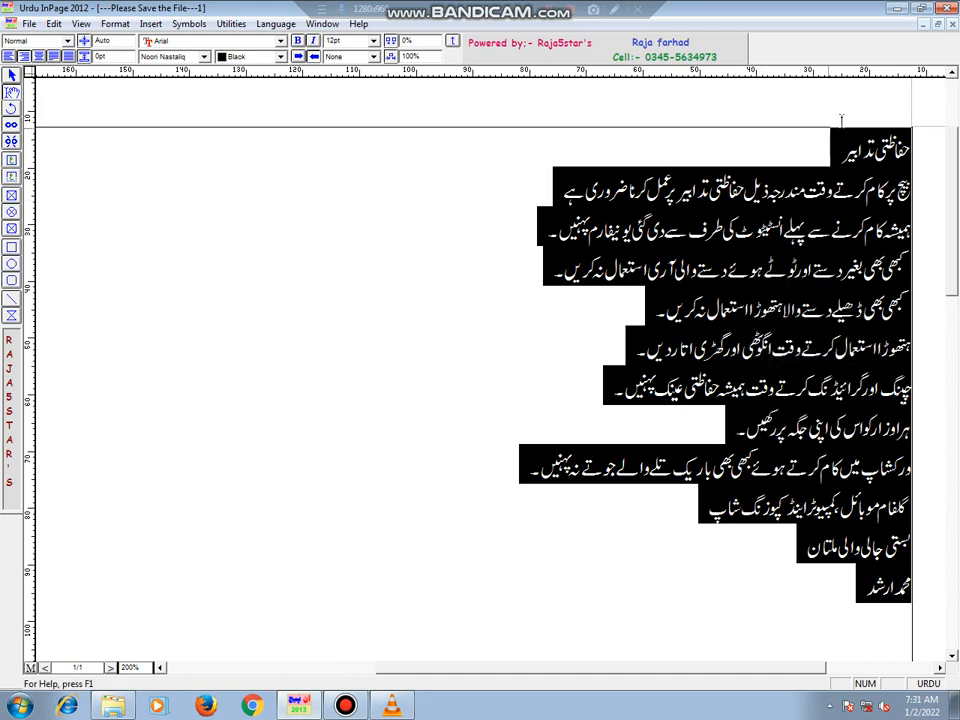
pyautogui.click(924, 23)
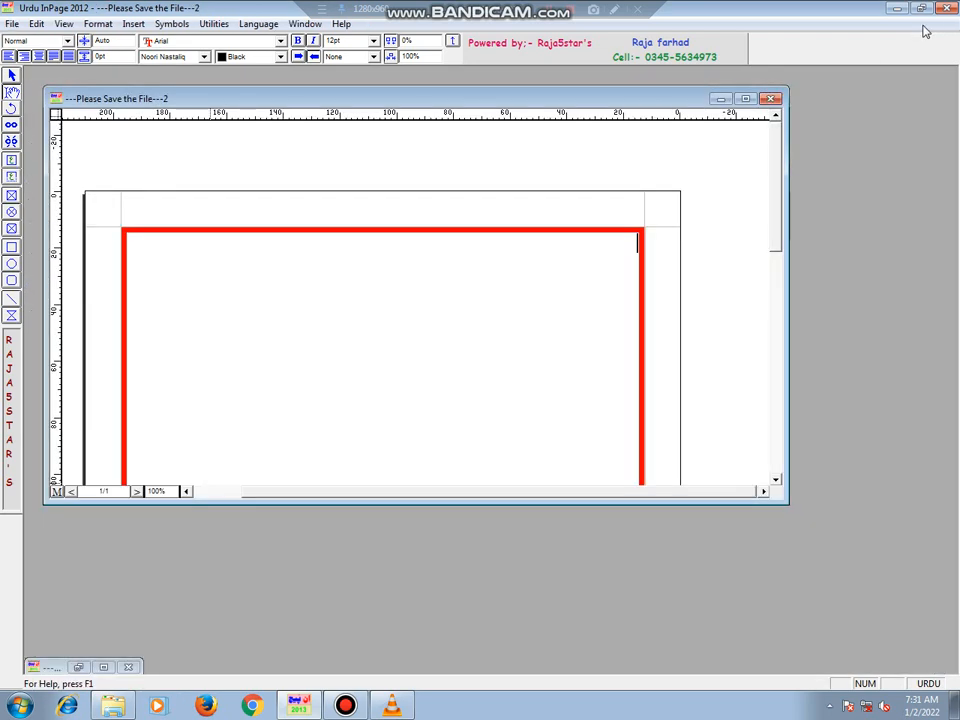
# Maximise the new document and paste the copied Urdu text inside the red-bordered text box
pyautogui.click(745, 98)
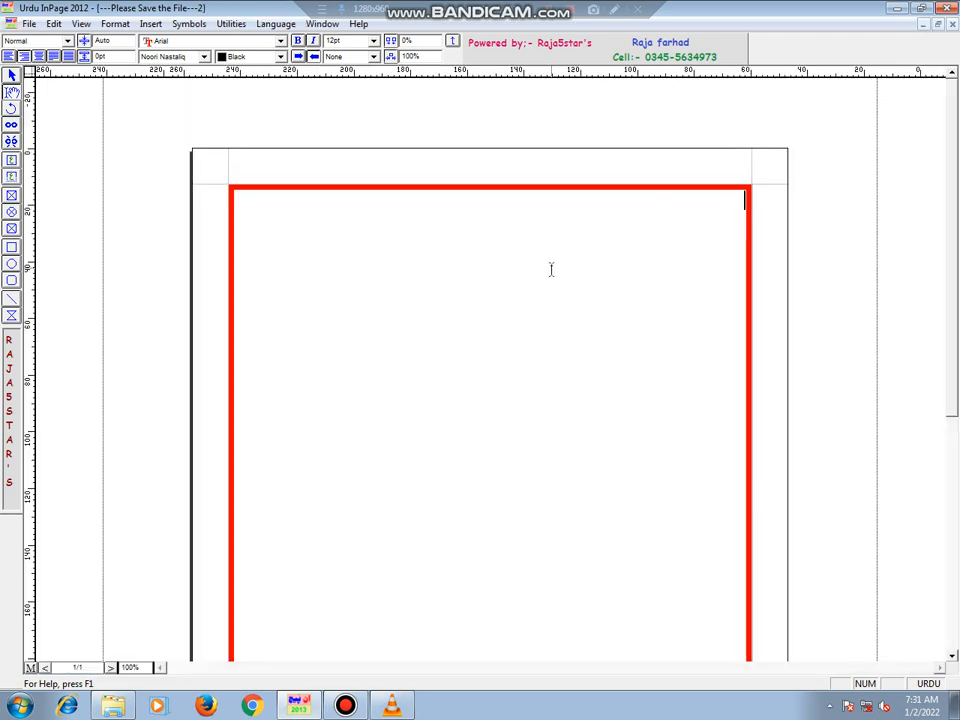
pyautogui.rightClick(608, 221)
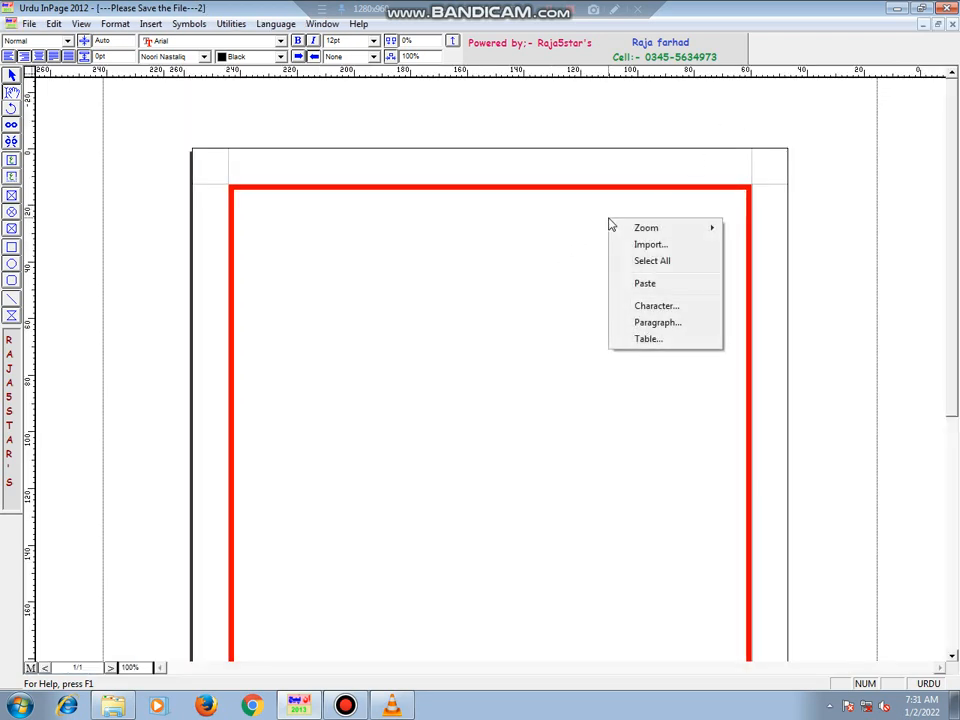
pyautogui.click(641, 285)
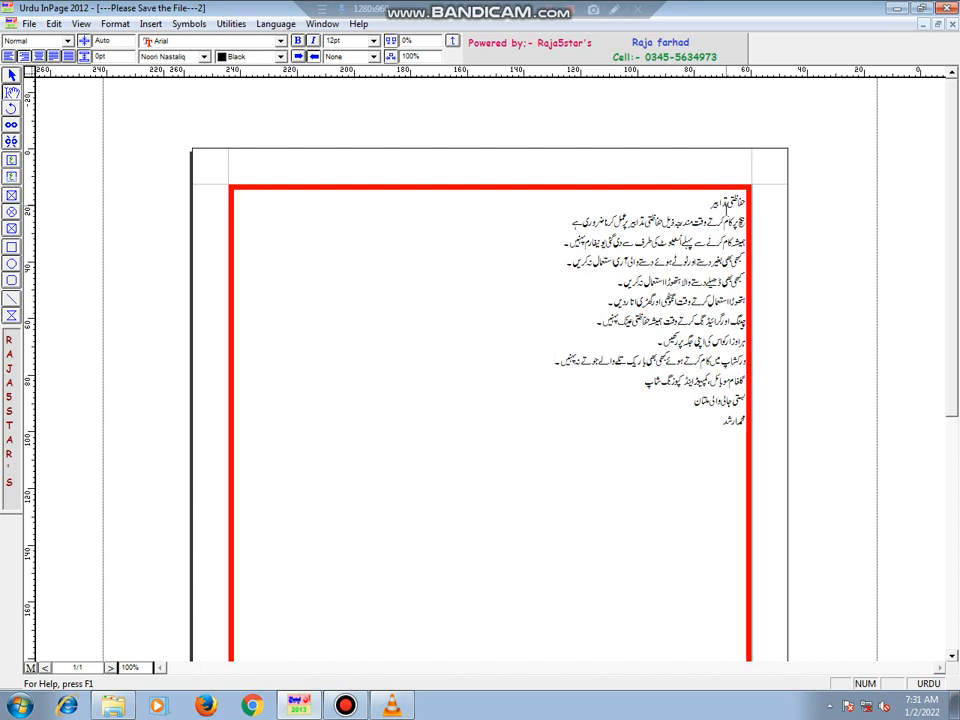
pyautogui.click(82, 24)
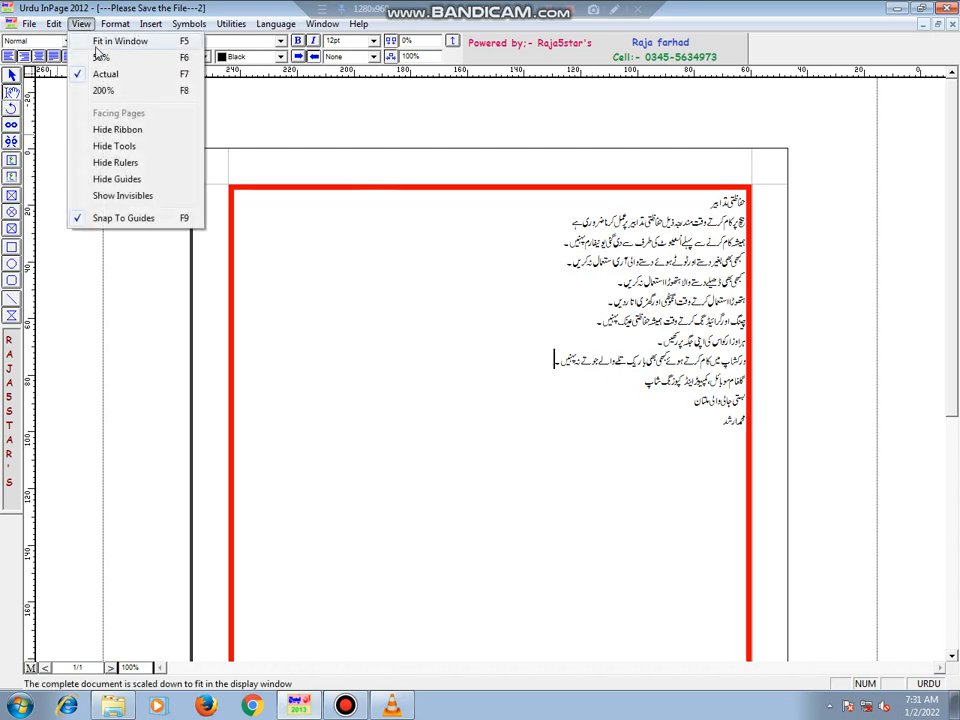
pyautogui.click(95, 91)
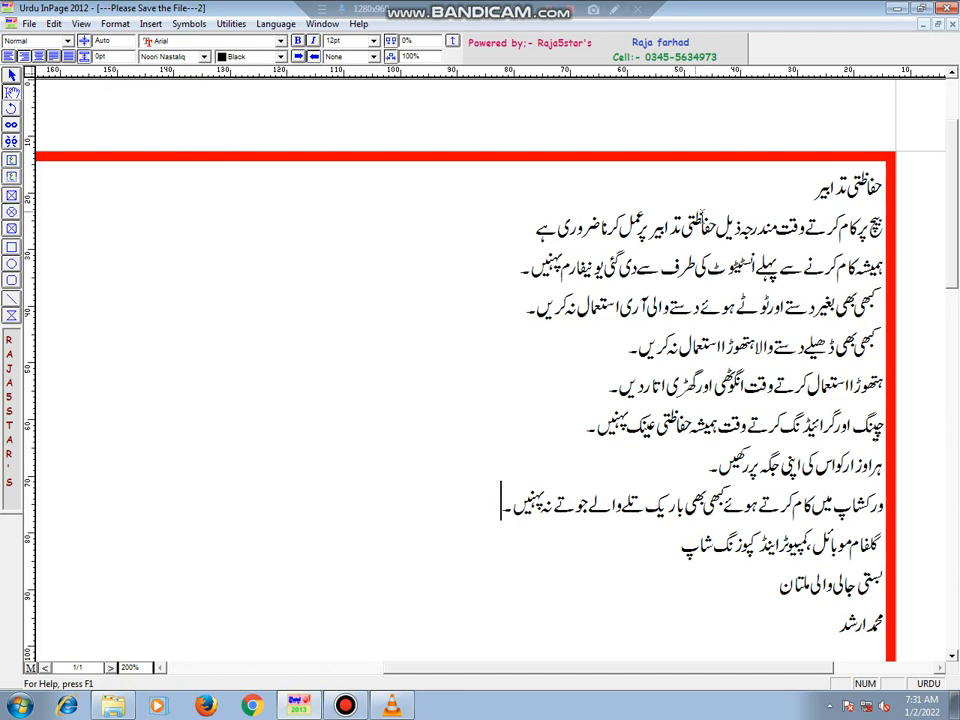
pyautogui.click(80, 24)
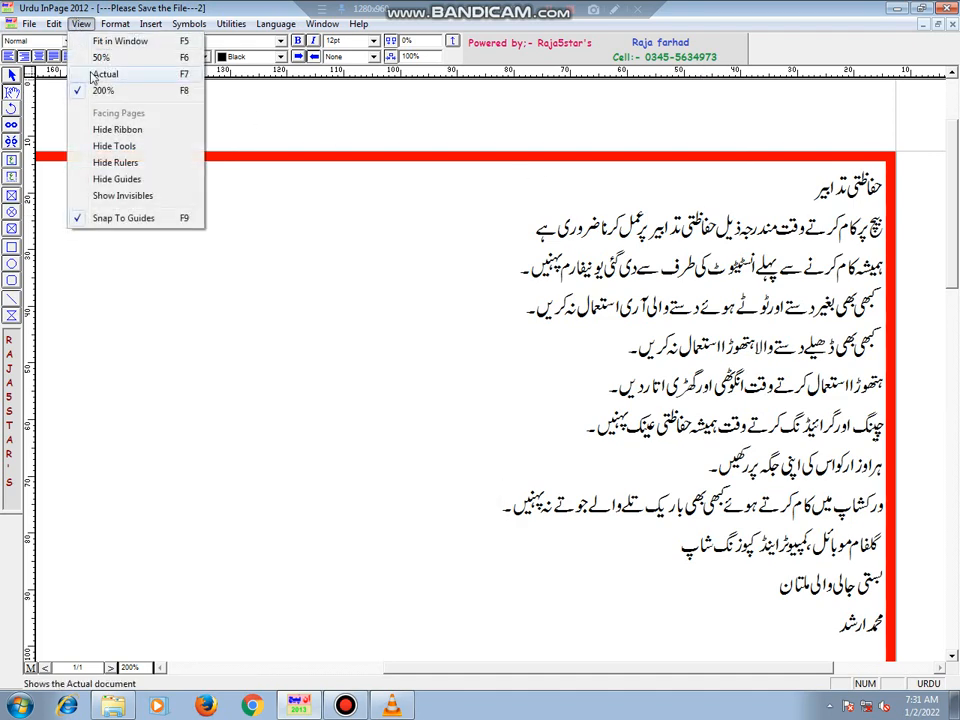
pyautogui.click(85, 73)
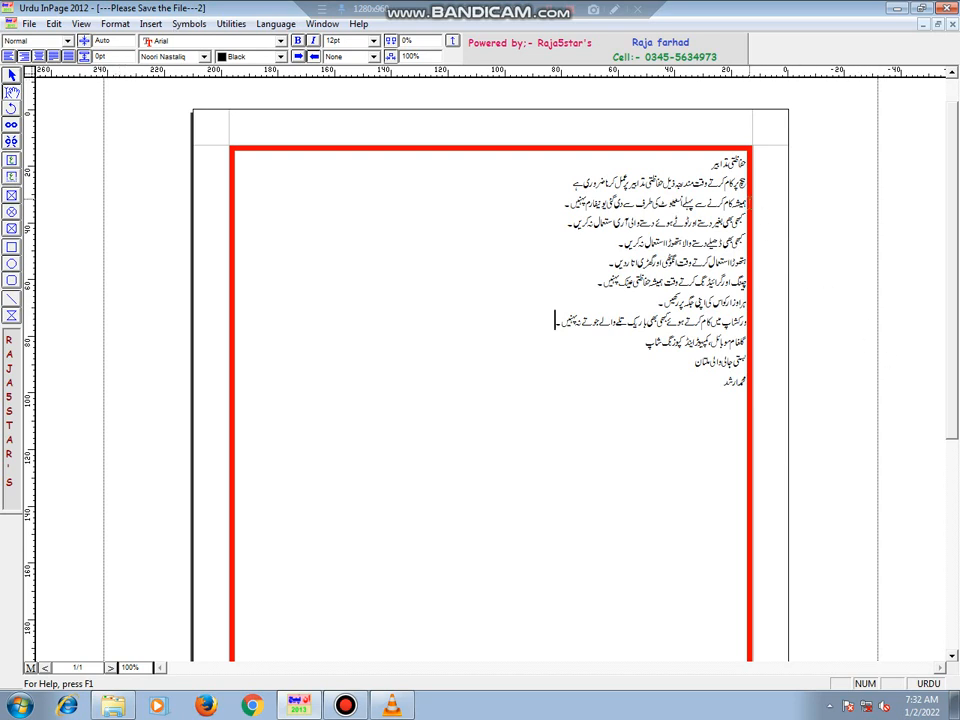
# Centre the heading line "حفاظتی تدابیر" at the start of the pasted text and set its size to 36 pt
pyautogui.tripleClick(727, 168)
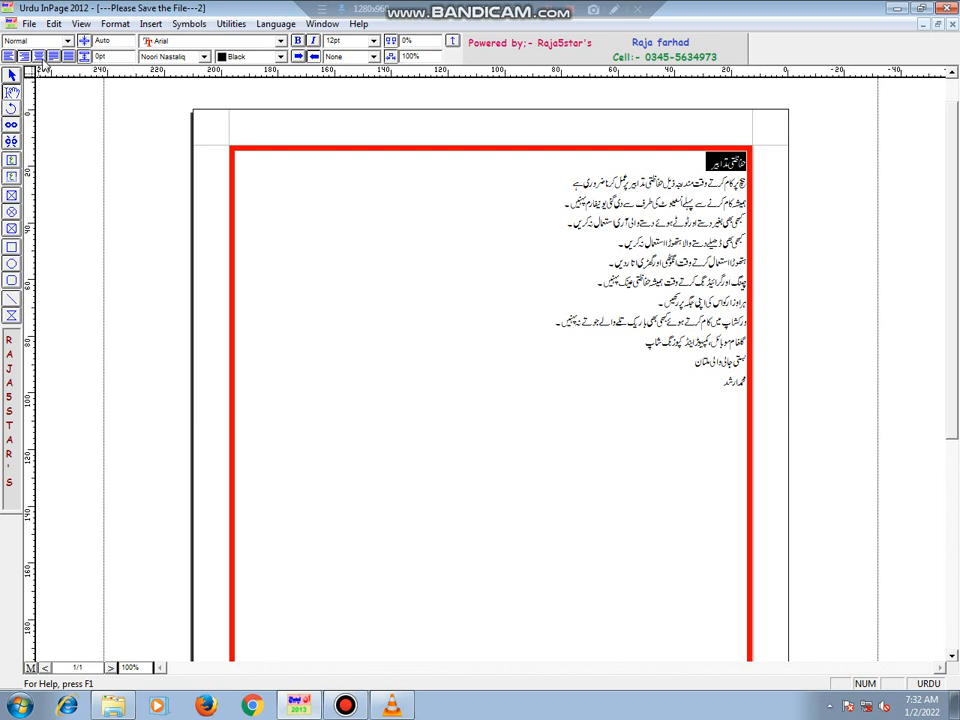
pyautogui.click(39, 57)
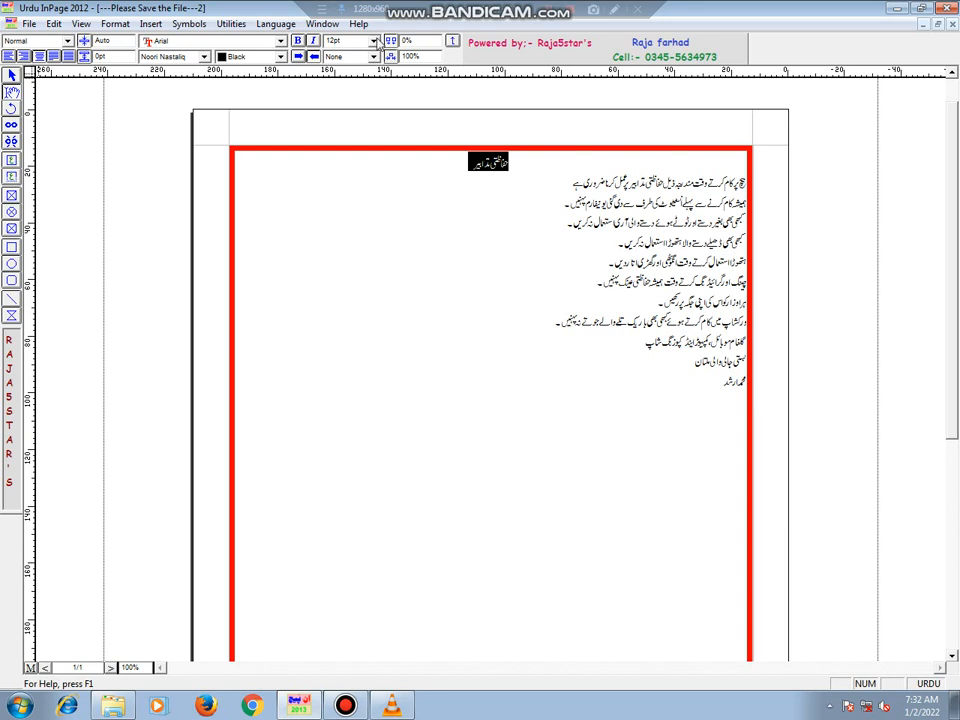
pyautogui.click(376, 41)
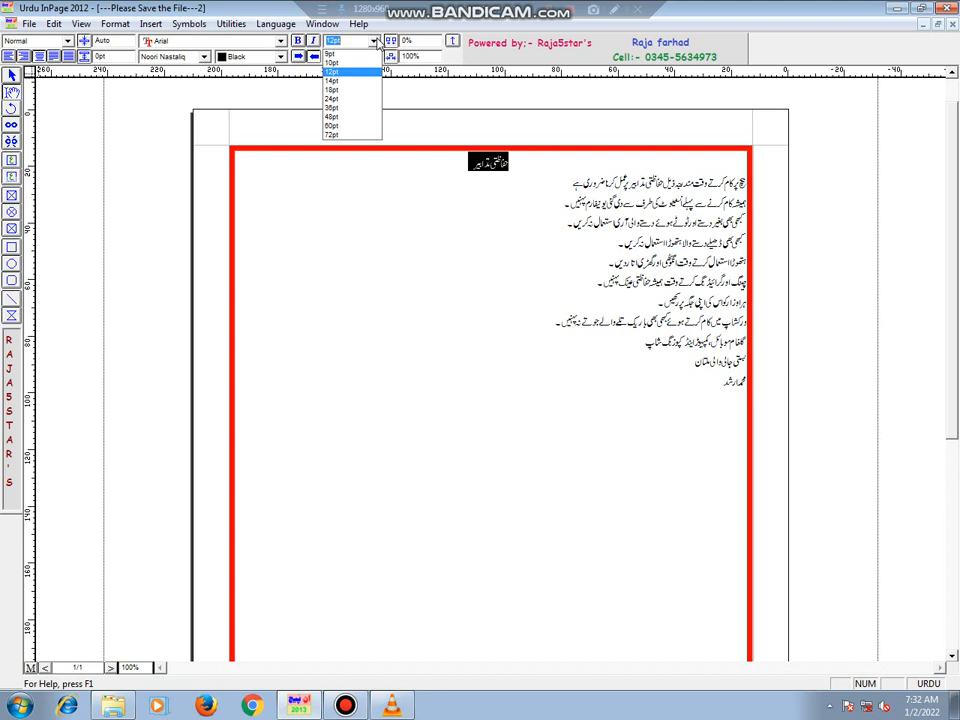
pyautogui.click(353, 108)
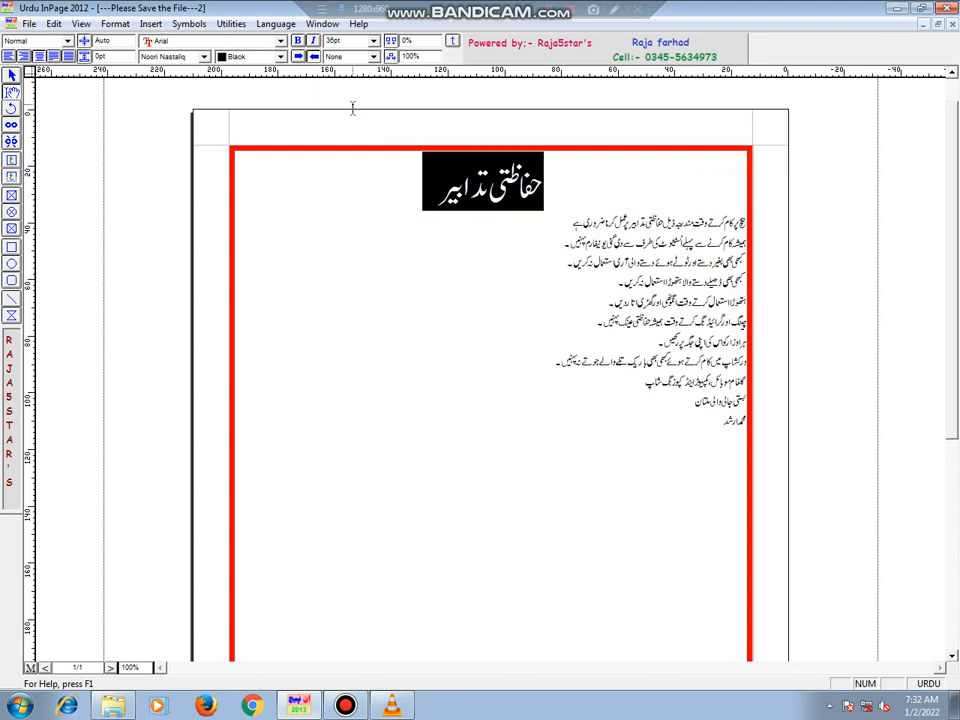
pyautogui.click(414, 265)
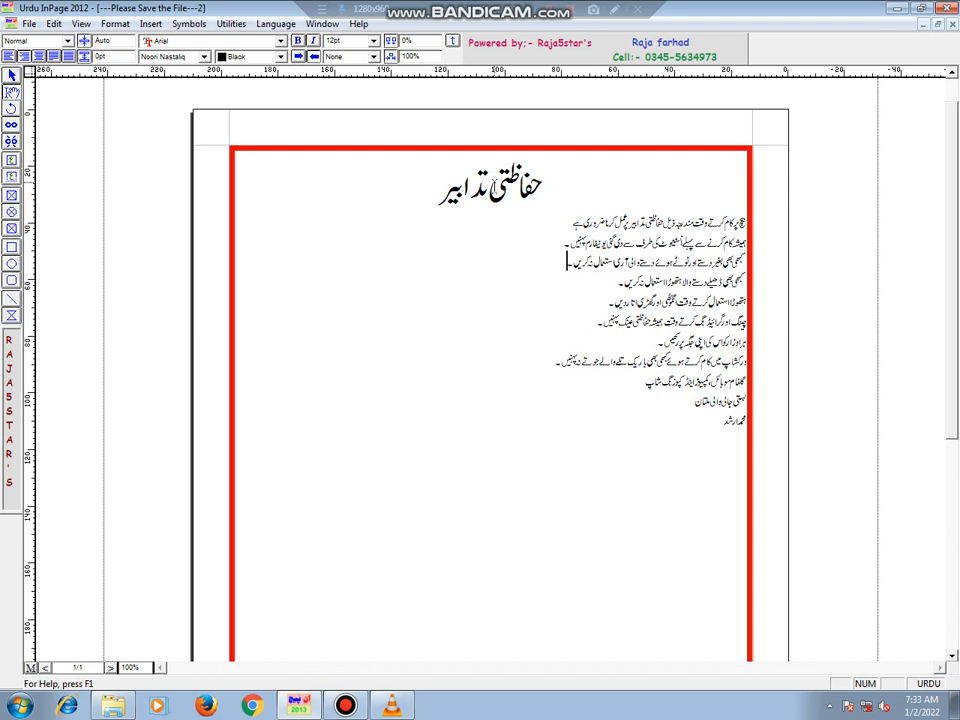
# Change the font of the centred heading "حفاظتی تدابیر" to Batool Bold
pyautogui.tripleClick(495, 187)
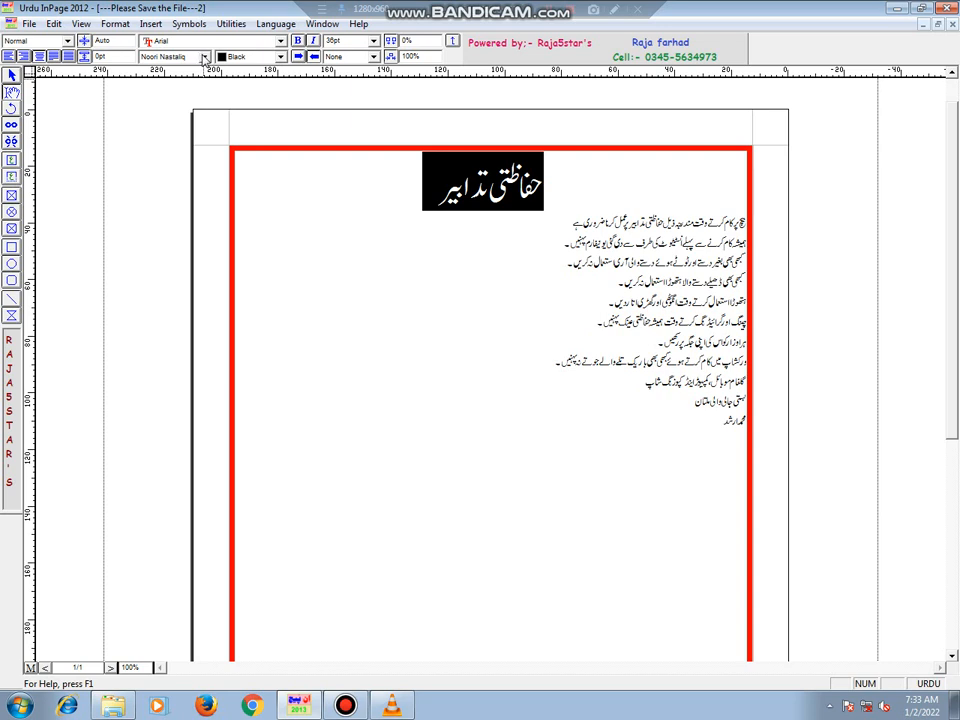
pyautogui.click(203, 57)
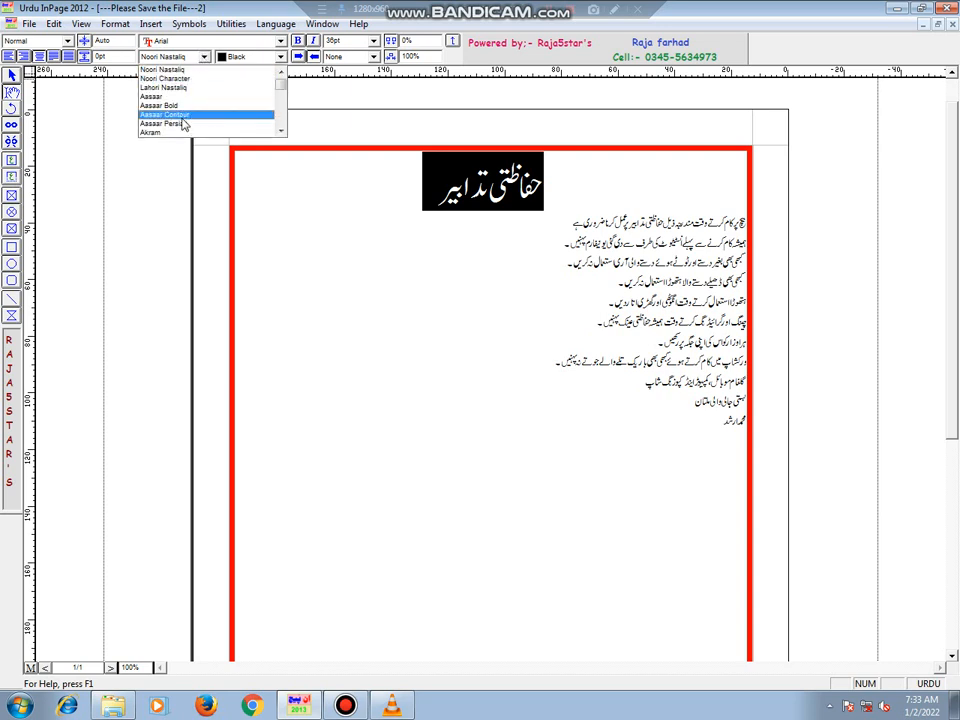
pyautogui.scroll(-2, 185, 127)
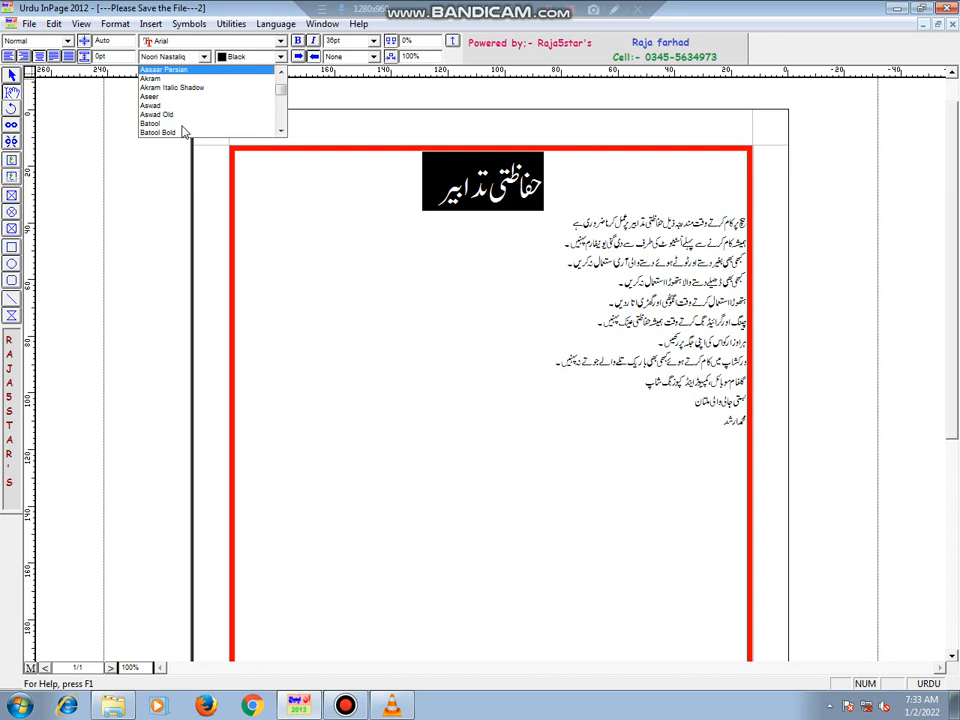
pyautogui.scroll(-1, 185, 131)
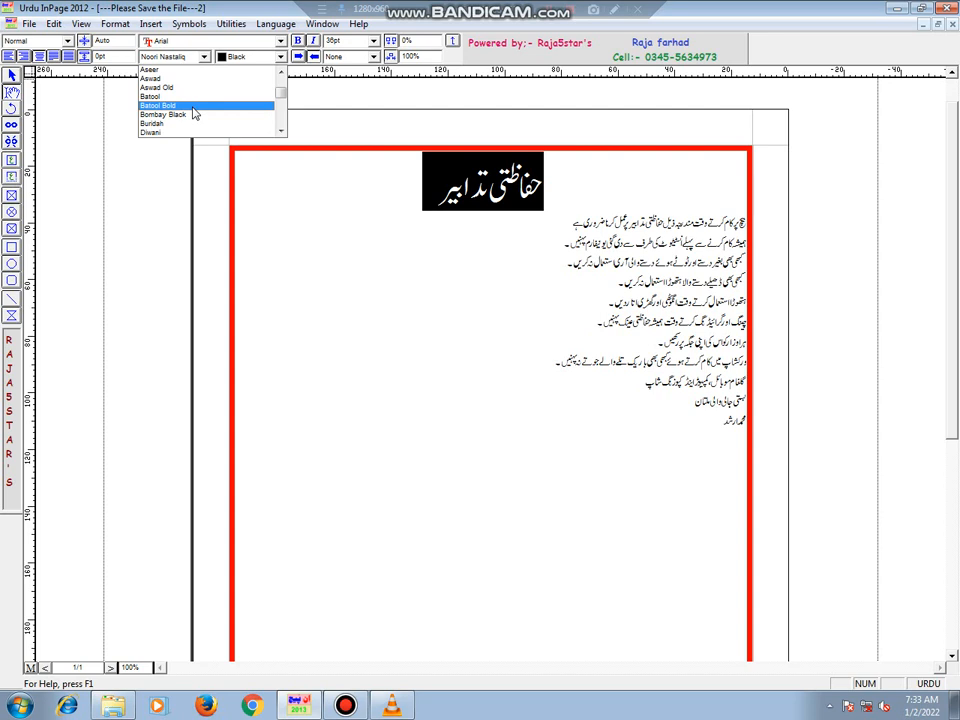
pyautogui.click(195, 113)
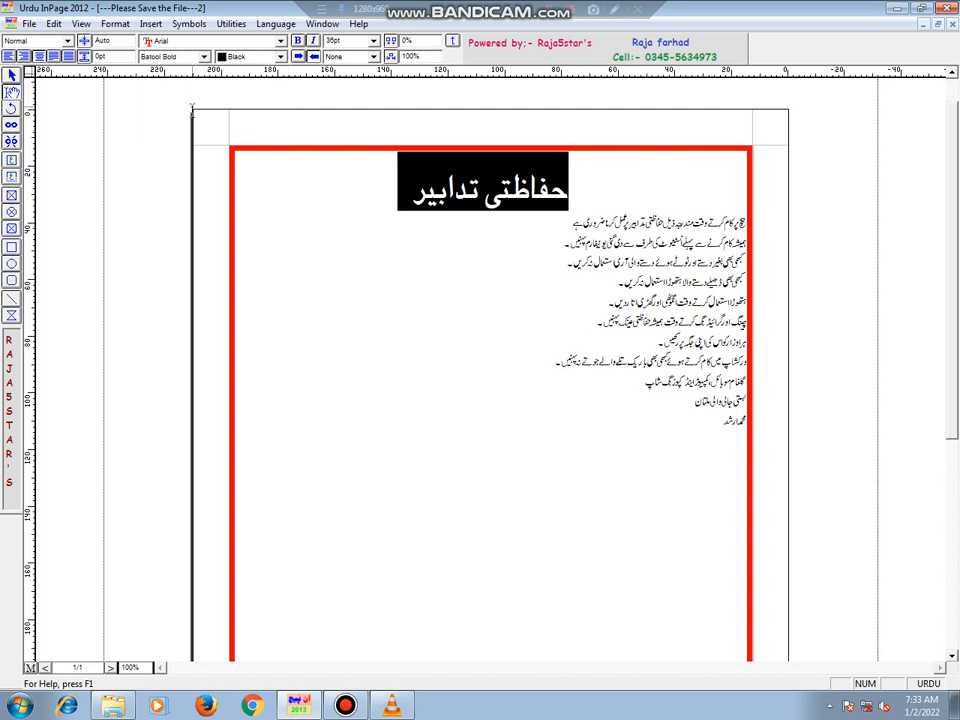
pyautogui.click(502, 241)
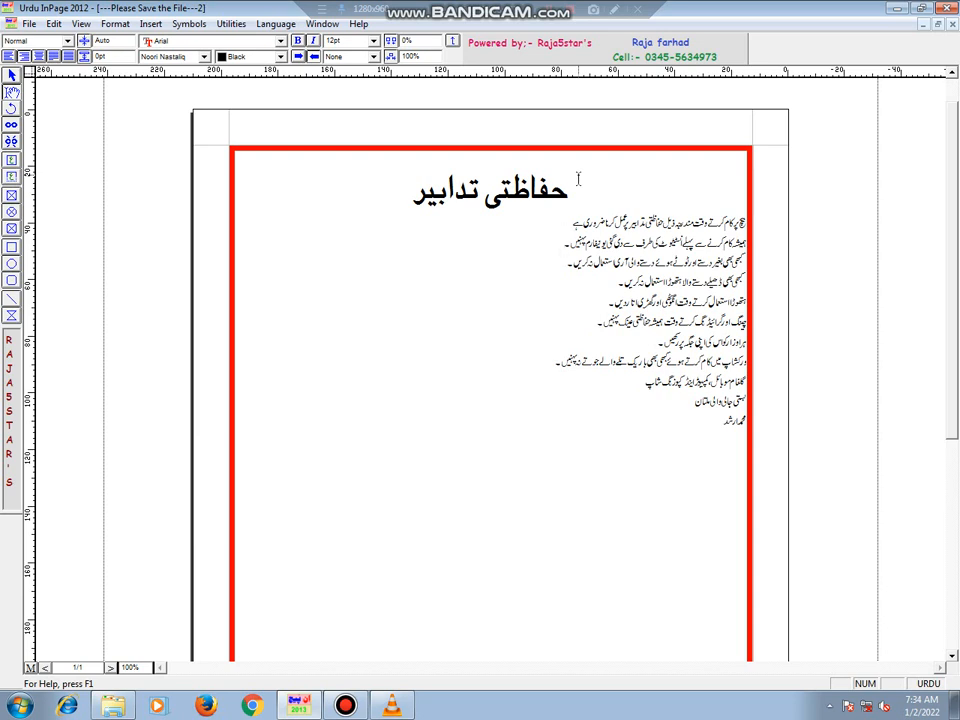
# Switch the typing language to English and add the line "(safety-Precautions)" directly below the Urdu heading
pyautogui.hotkey('ctrl', 'space')
pyautogui.click(405, 200)
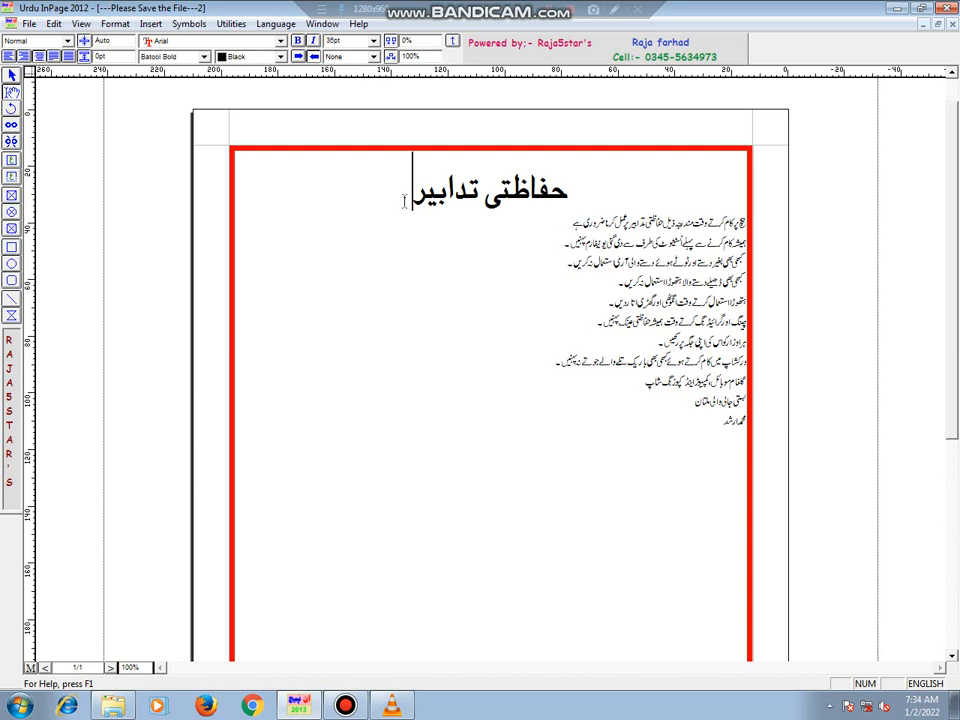
pyautogui.press('Return')
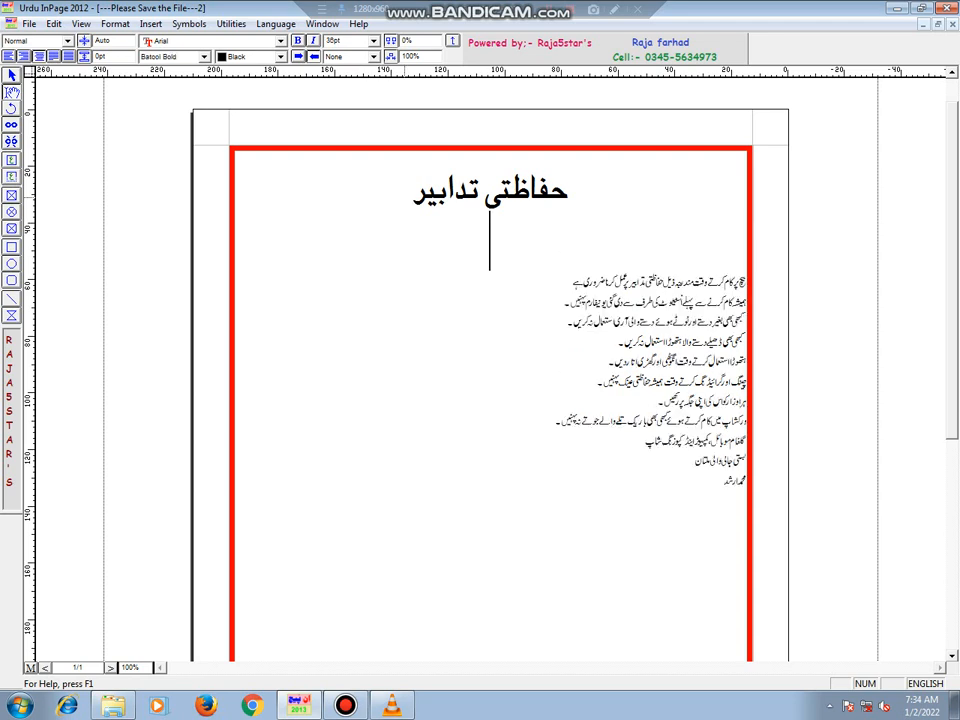
pyautogui.write('(sa')
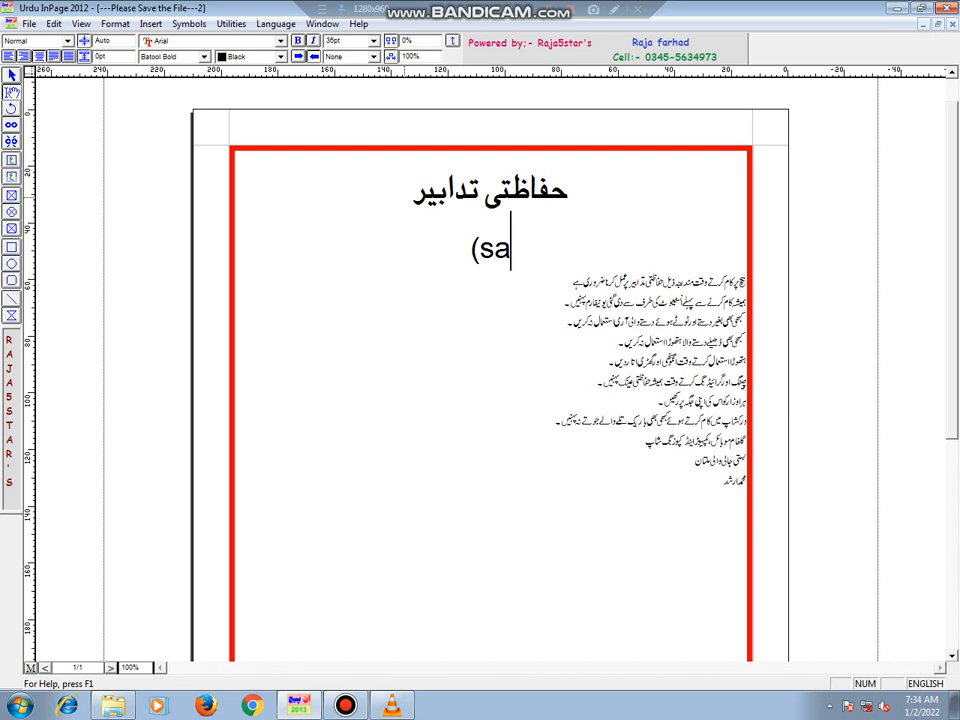
pyautogui.write('fet')
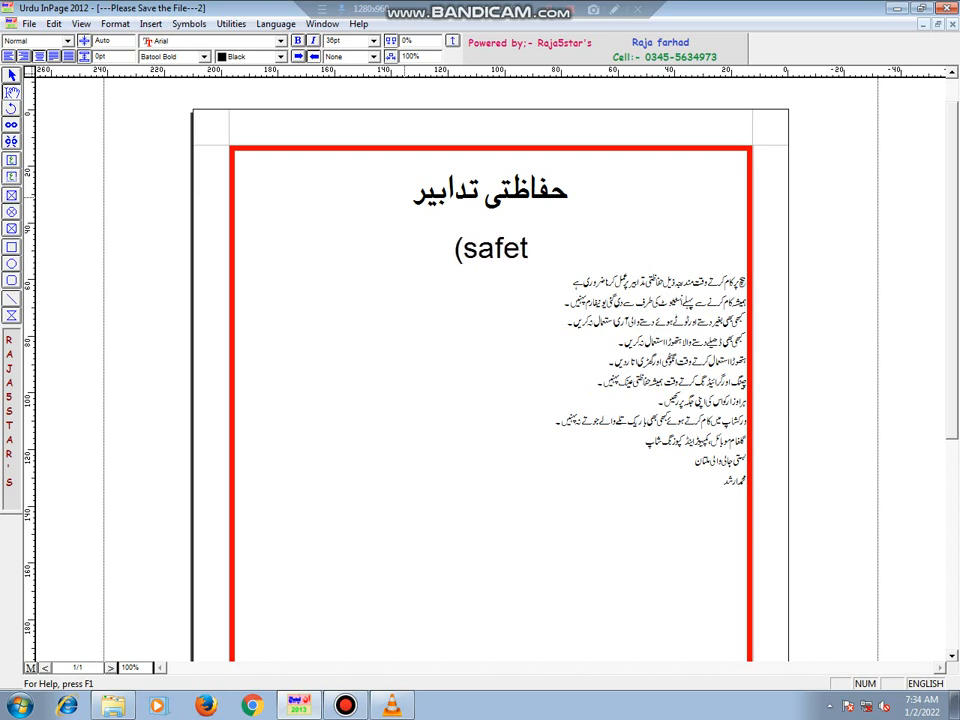
pyautogui.write('y-')
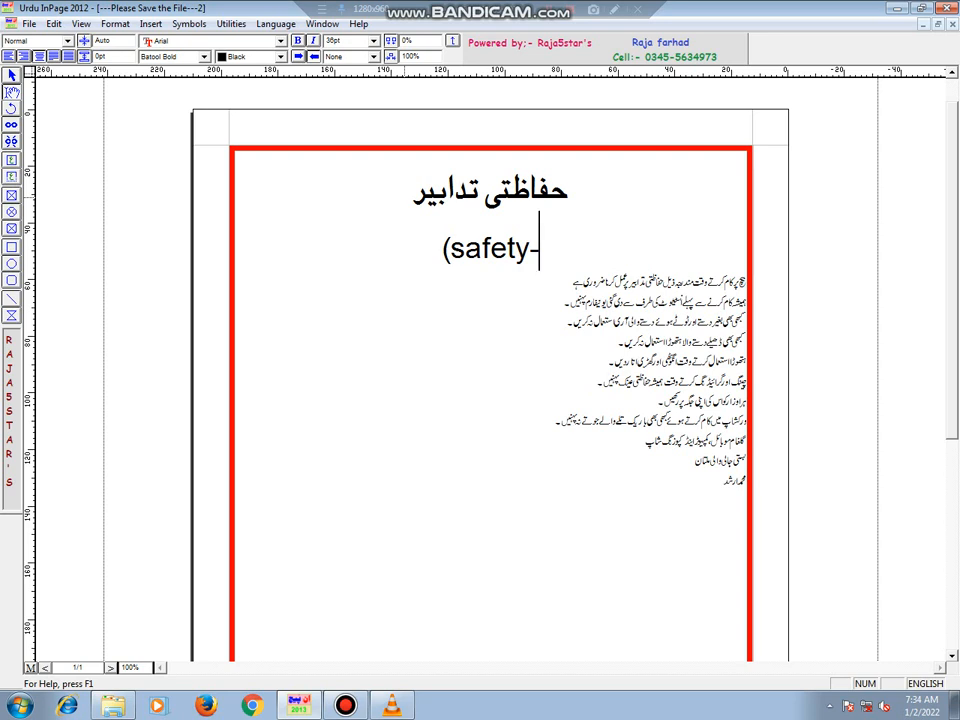
pyautogui.write('P')
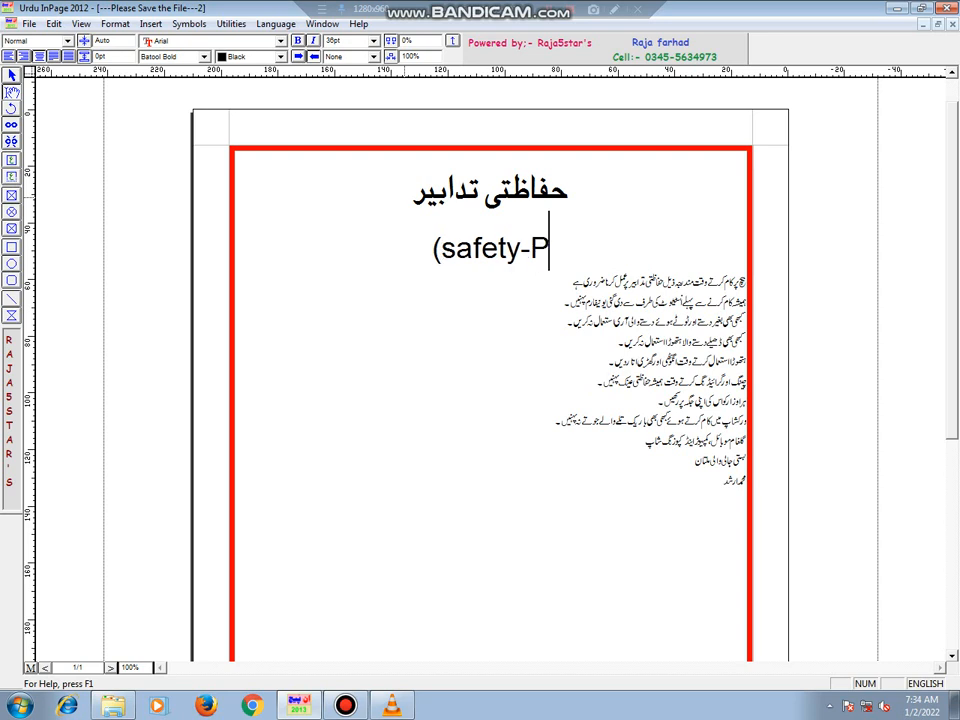
pyautogui.write('re')
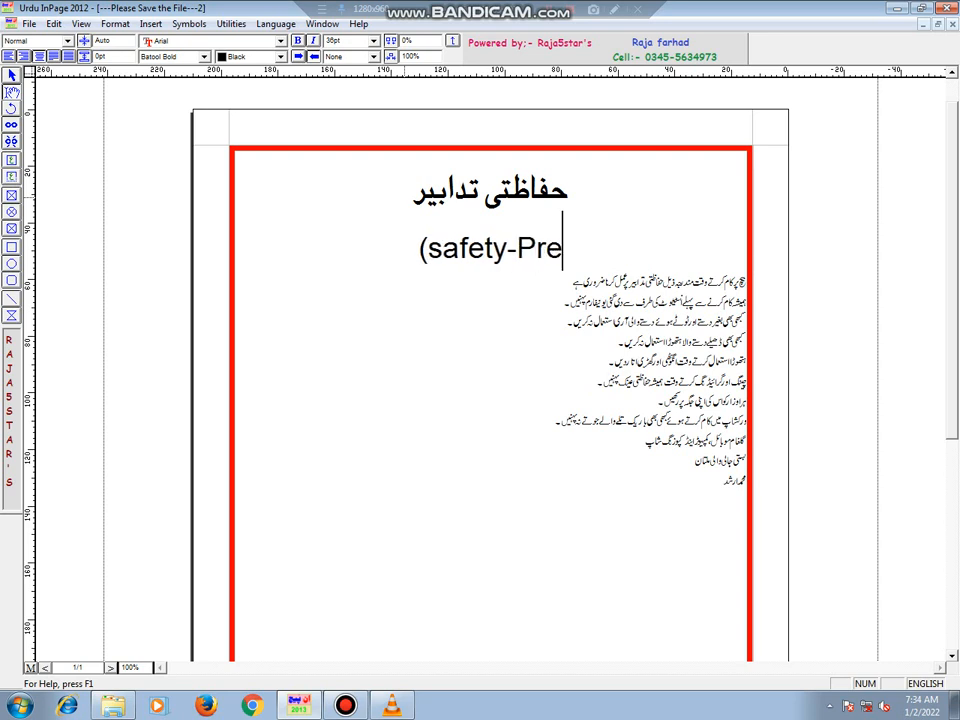
pyautogui.write('c')
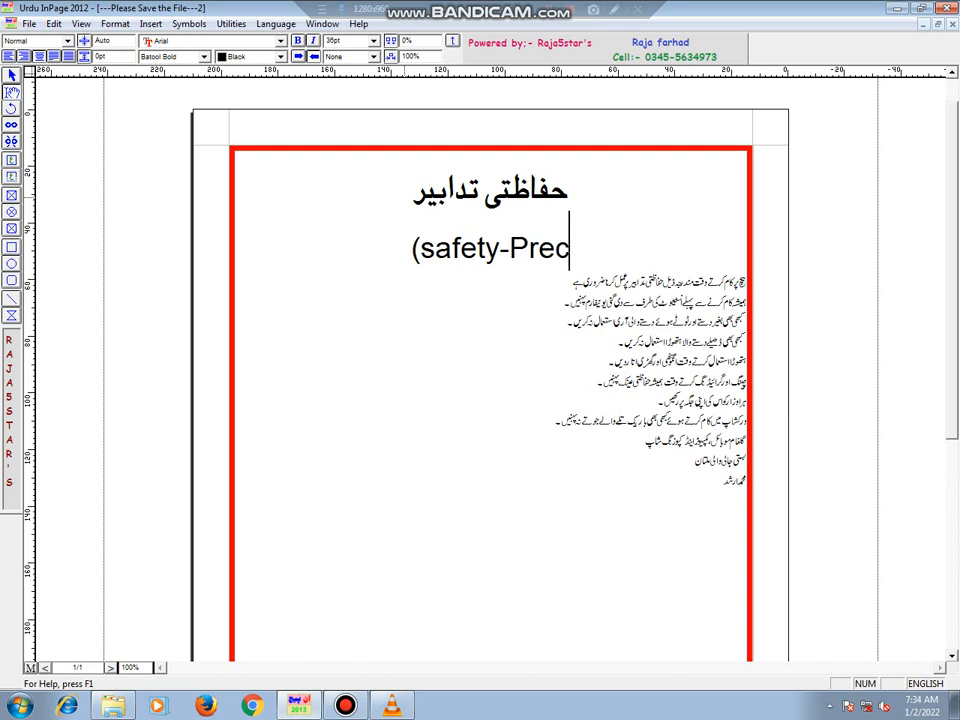
pyautogui.write('au')
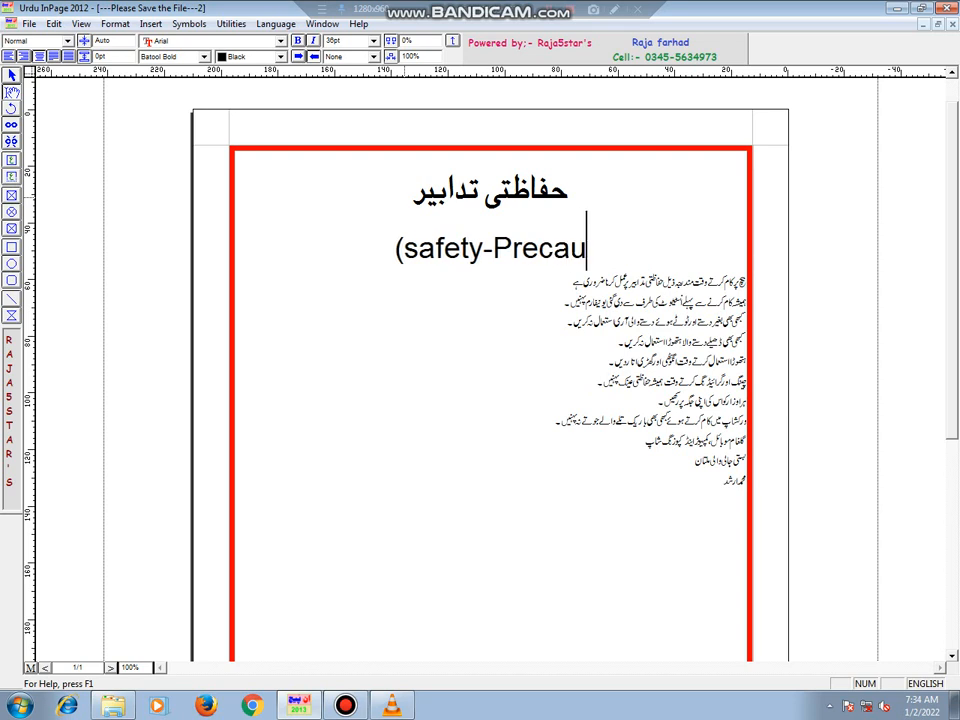
pyautogui.write('ti')
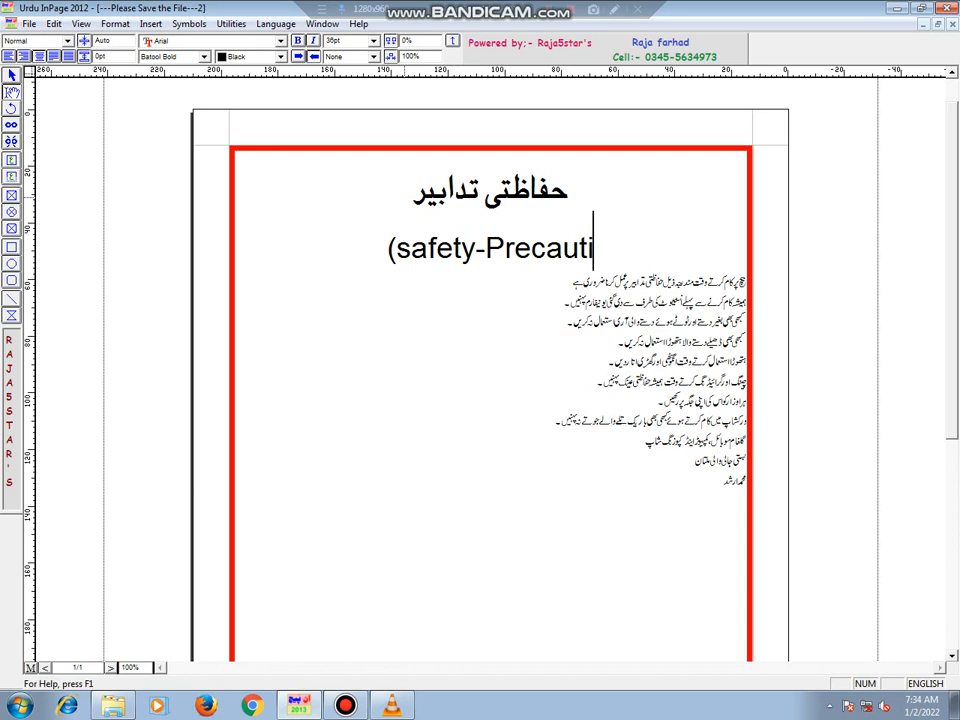
pyautogui.write('on')
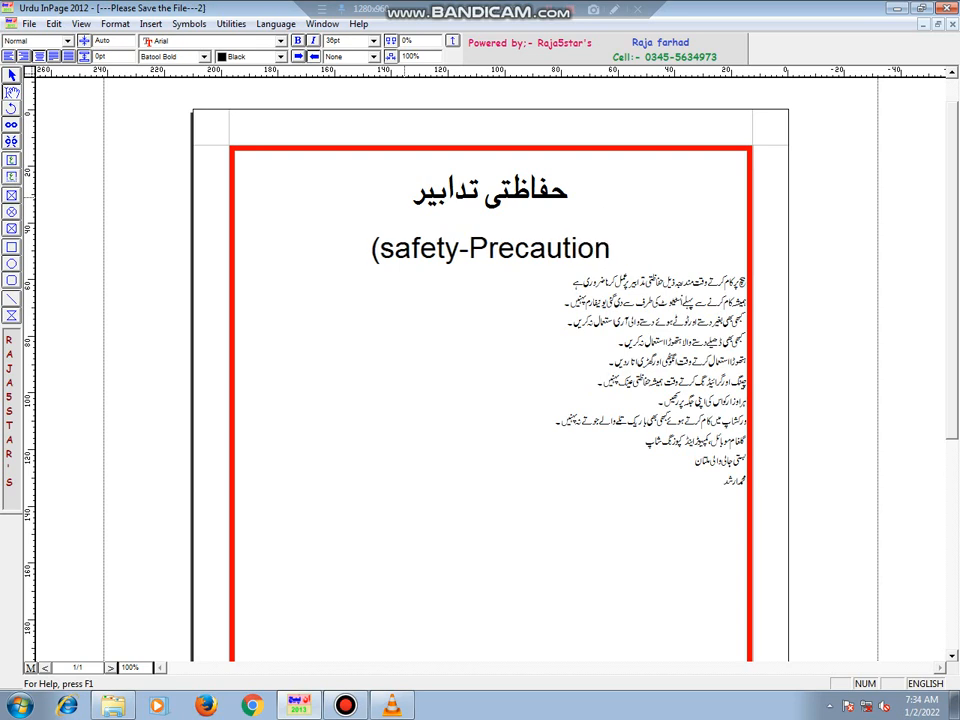
pyautogui.write('s')
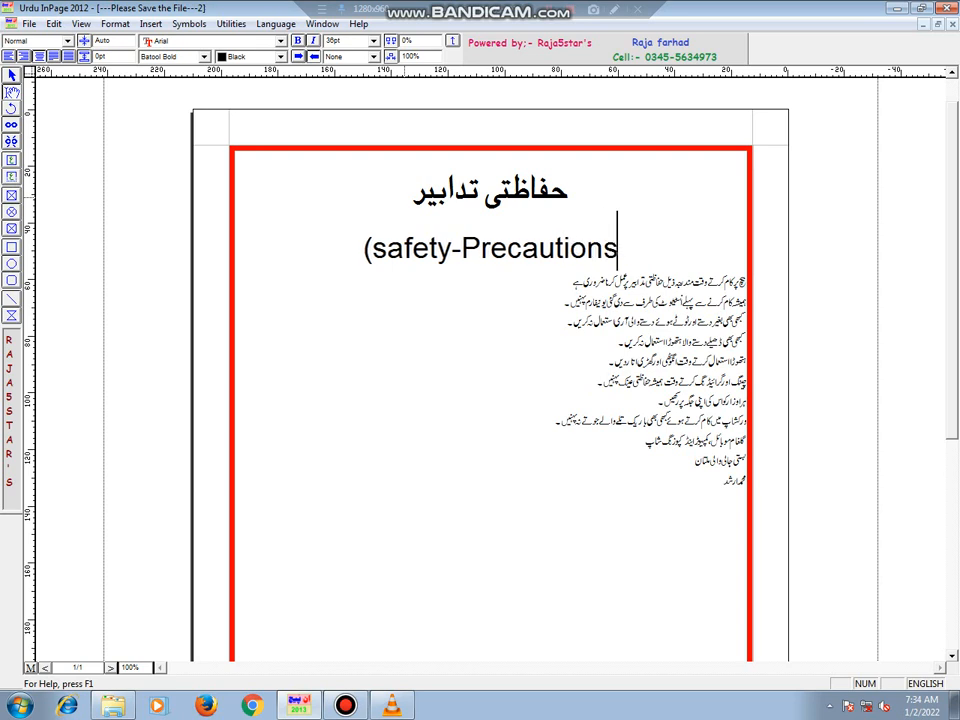
pyautogui.write(')')
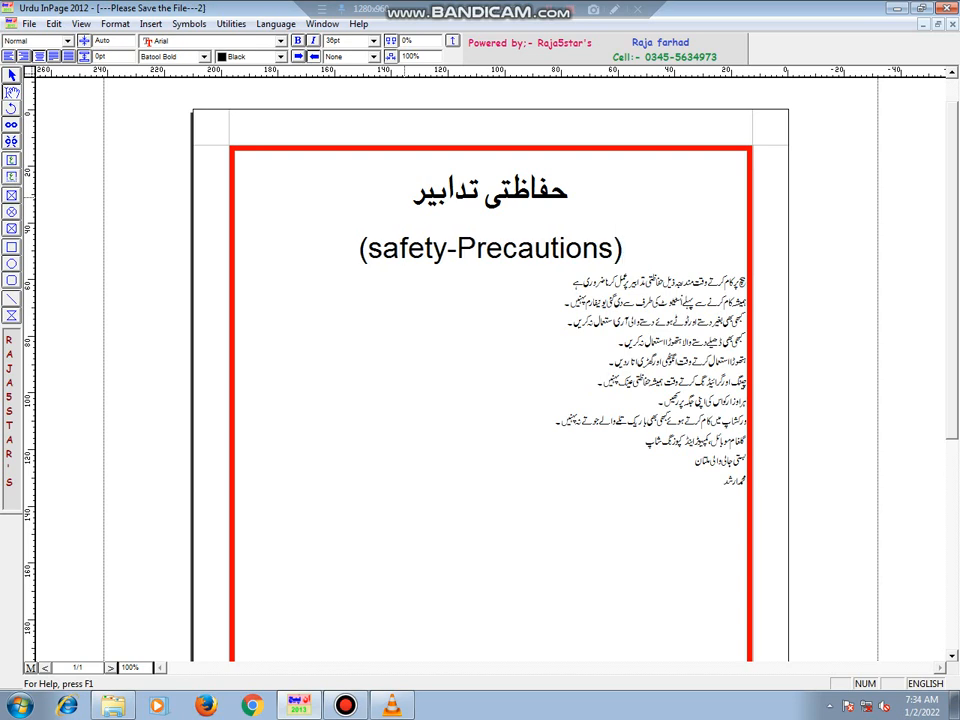